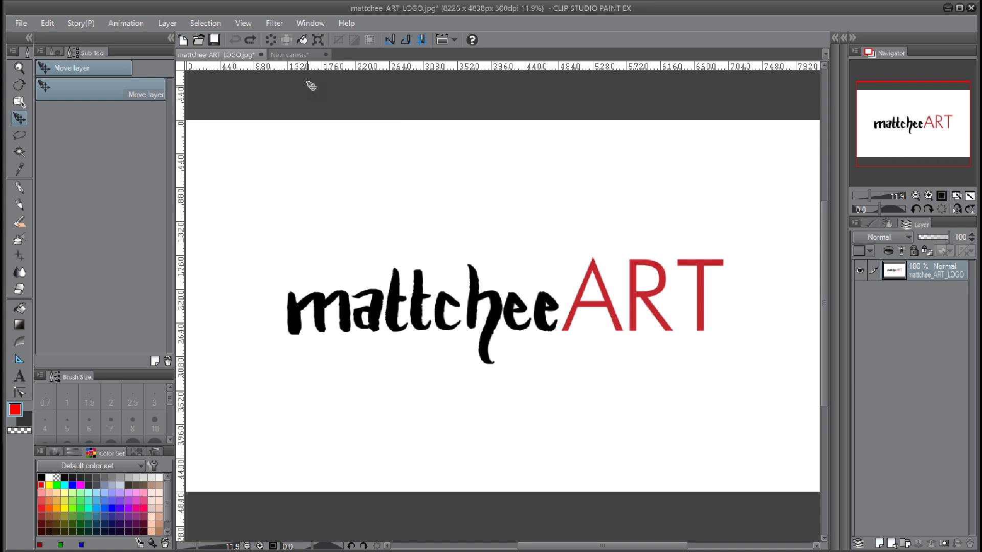
Step: Bring up the New canvas scribble, zoom and pan to frame it, and pick the Lasso marquee
{"action": "left_click", "coordinate": [302, 55]}
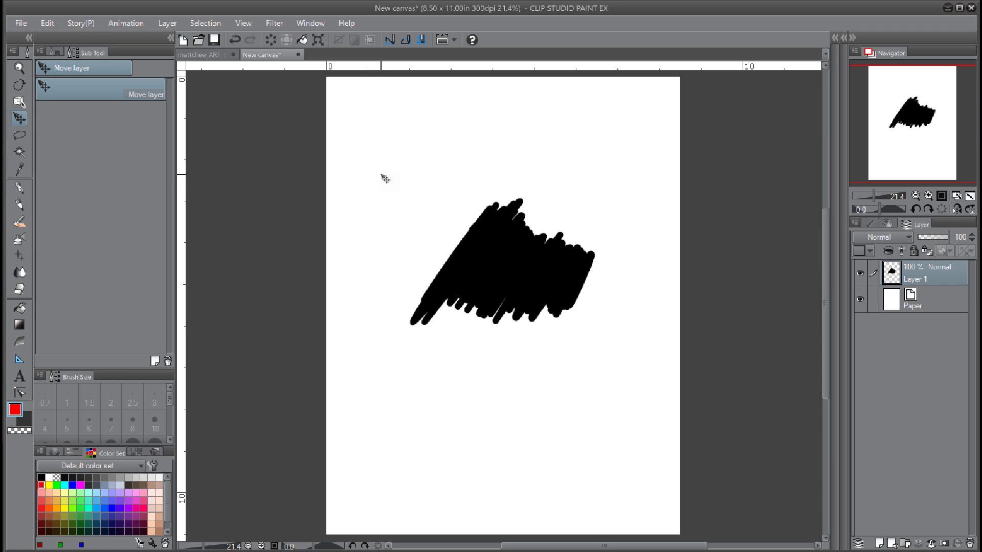
{"action": "scroll", "coordinate": [385, 178], "scroll_direction": "up", "scroll_amount": 3}
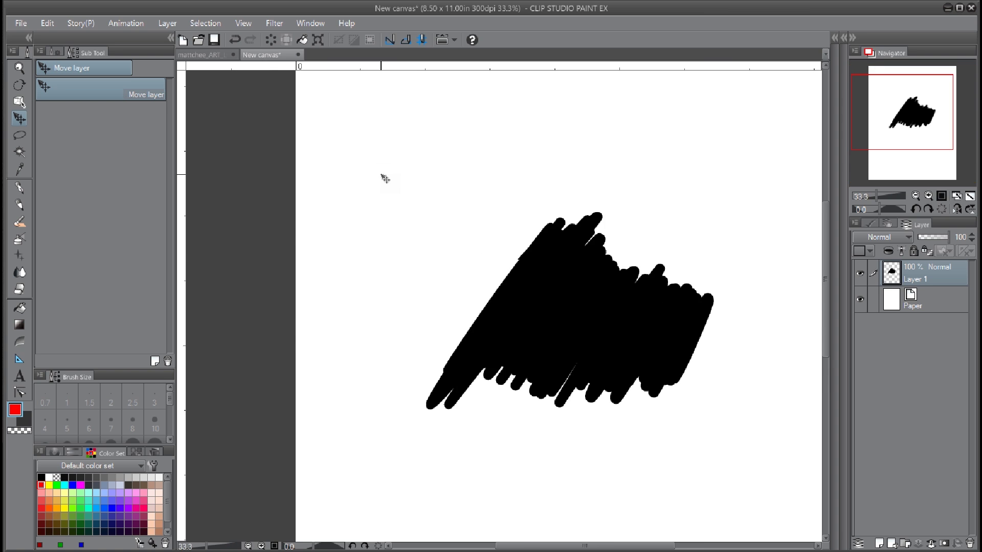
{"action": "mouse_move", "coordinate": [651, 198]}
{"action": "left_mouse_down"}
{"action": "mouse_move", "coordinate": [660, 213]}
{"action": "mouse_move", "coordinate": [465, 140]}
{"action": "mouse_move", "coordinate": [446, 117]}
{"action": "left_mouse_up"}
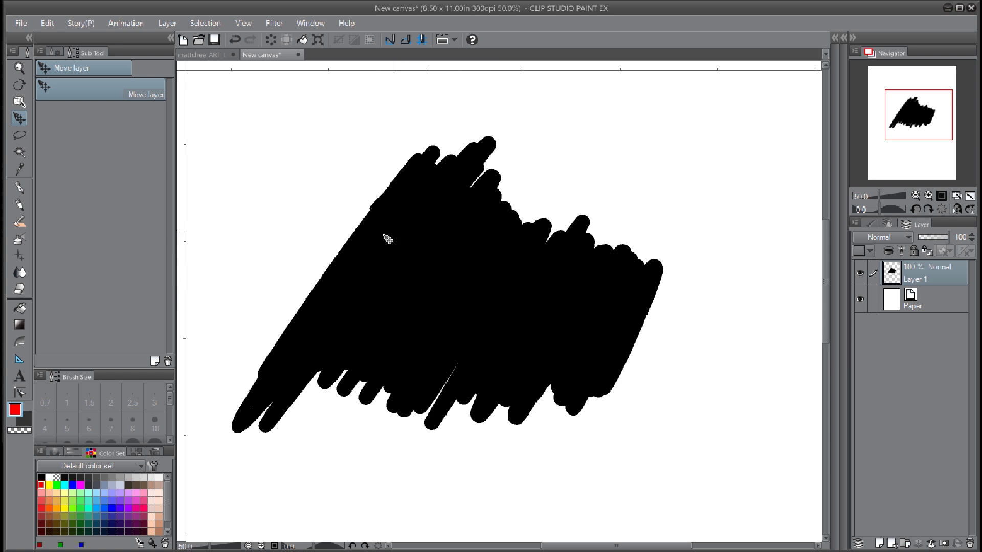
{"action": "left_click", "coordinate": [19, 136]}
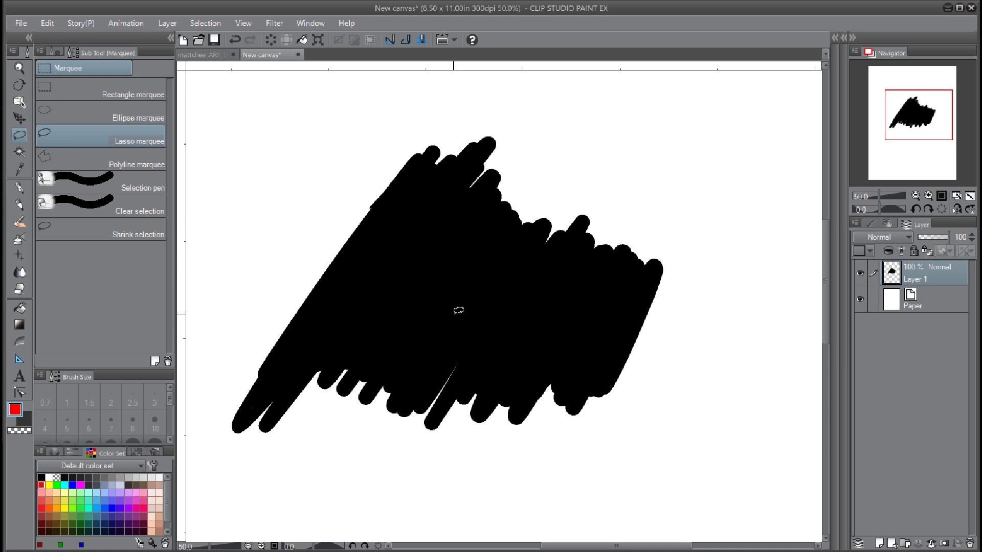
Step: Lasso a rounded blob in the scribble's middle and show it as a red Quick Mask
{"action": "mouse_move", "coordinate": [463, 325]}
{"action": "left_mouse_down"}
{"action": "mouse_move", "coordinate": [371, 277]}
{"action": "mouse_move", "coordinate": [405, 239]}
{"action": "mouse_move", "coordinate": [452, 228]}
{"action": "mouse_move", "coordinate": [499, 237]}
{"action": "mouse_move", "coordinate": [520, 270]}
{"action": "mouse_move", "coordinate": [523, 312]}
{"action": "mouse_move", "coordinate": [500, 325]}
{"action": "mouse_move", "coordinate": [468, 320]}
{"action": "left_mouse_up"}
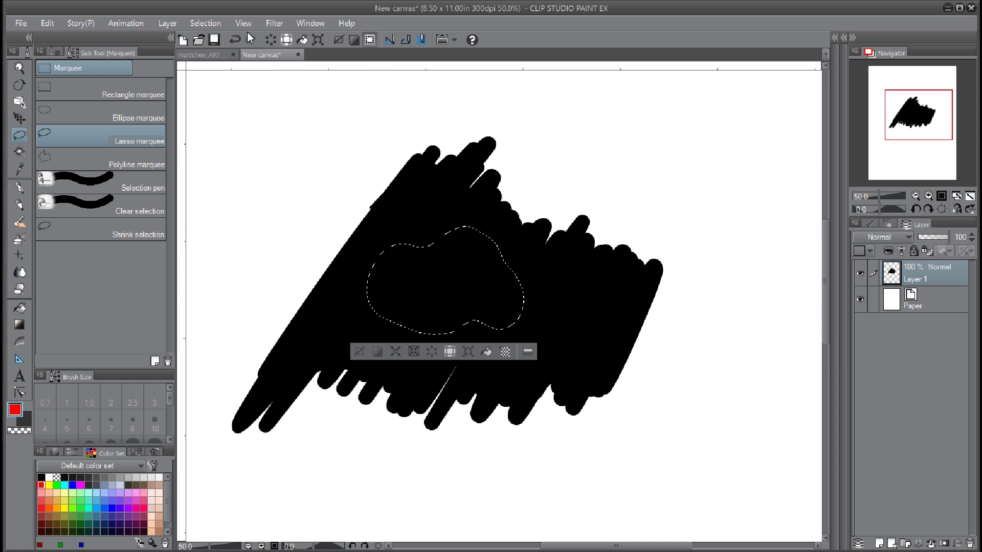
{"action": "left_click", "coordinate": [207, 23]}
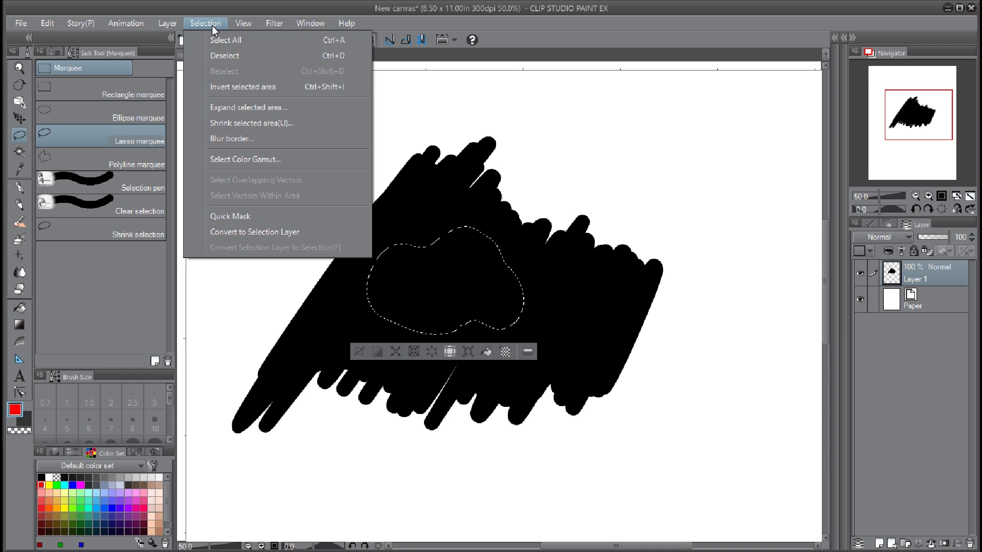
{"action": "left_click", "coordinate": [245, 217]}
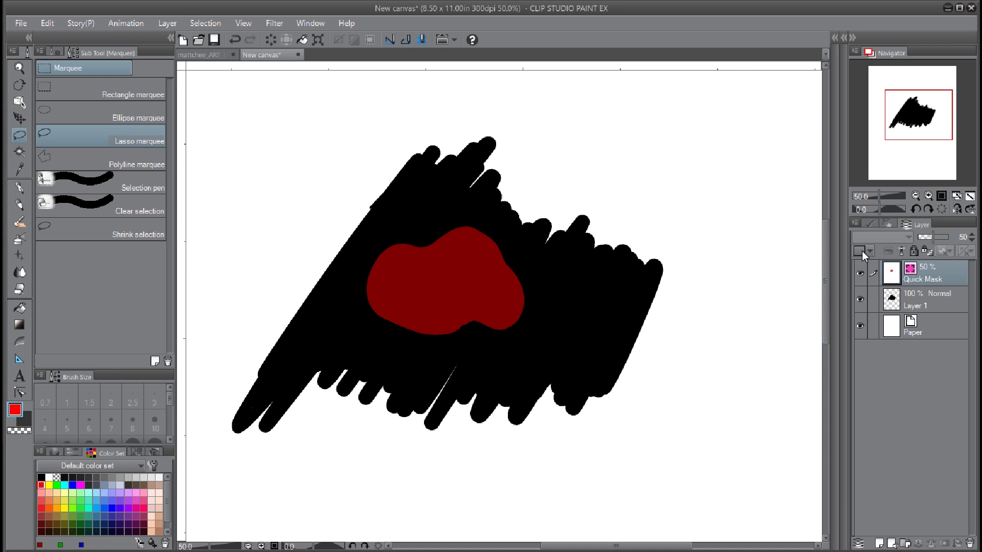
Step: Paint three antennae and a horn-like stroke onto the red mask with the G-pen
{"action": "left_click", "coordinate": [17, 187]}
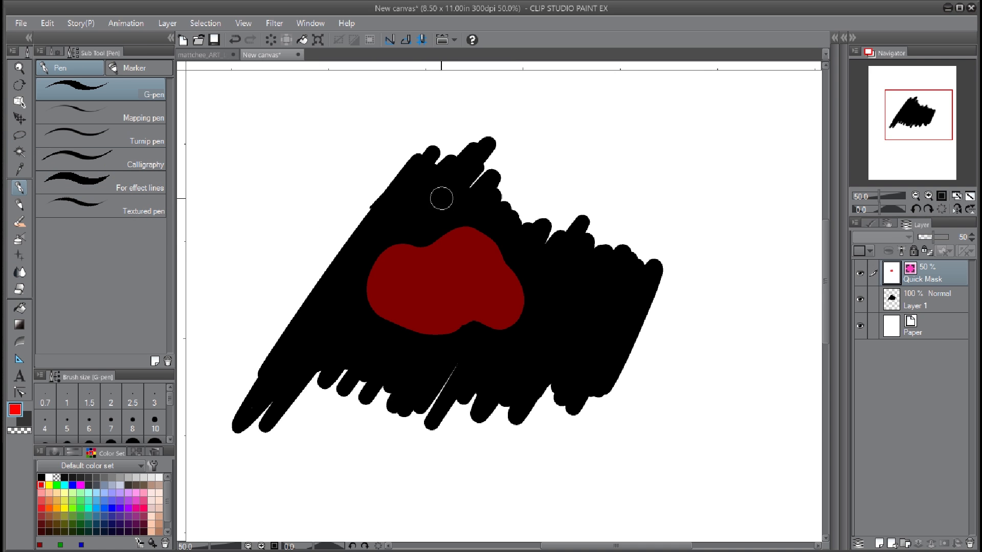
{"action": "mouse_move", "coordinate": [438, 199]}
{"action": "left_mouse_down"}
{"action": "mouse_move", "coordinate": [408, 221]}
{"action": "mouse_move", "coordinate": [417, 255]}
{"action": "left_mouse_up"}
{"action": "left_click_drag", "start_coordinate": [444, 208], "coordinate": [428, 243]}
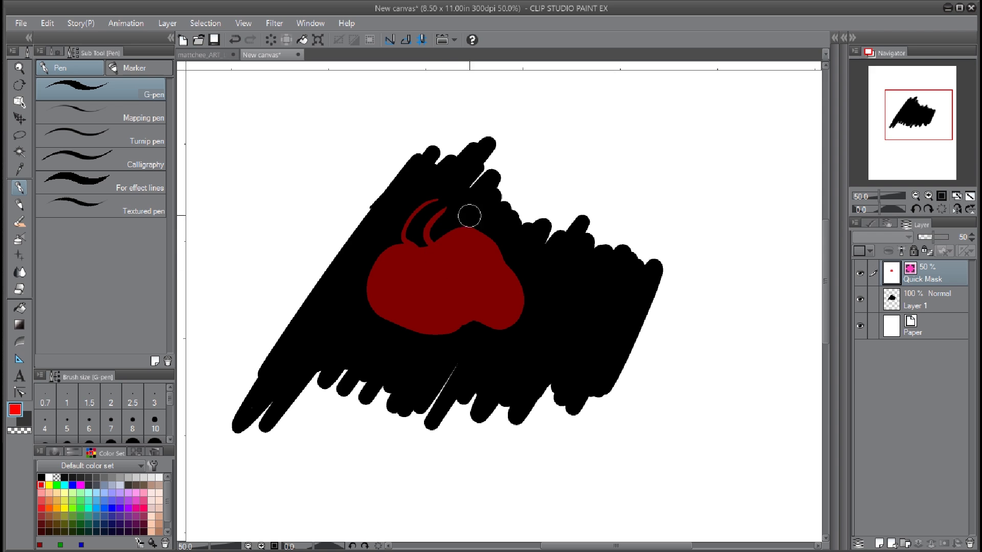
{"action": "left_click_drag", "start_coordinate": [467, 207], "coordinate": [460, 228]}
{"action": "left_click_drag", "start_coordinate": [503, 255], "coordinate": [562, 262]}
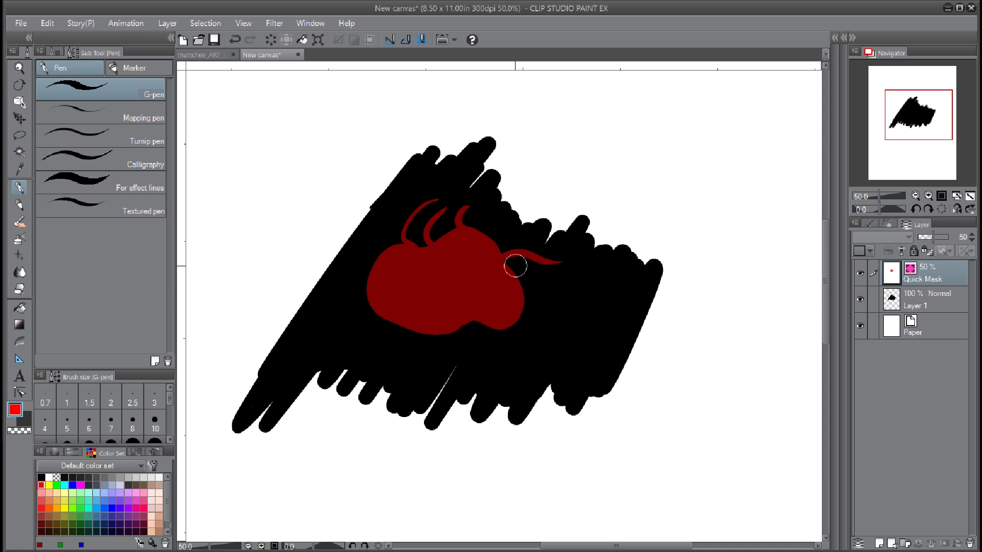
{"action": "left_click_drag", "start_coordinate": [526, 292], "coordinate": [570, 310]}
Step: Paint five legs curving down and out from the red mask blob
{"action": "left_click_drag", "start_coordinate": [513, 322], "coordinate": [499, 366]}
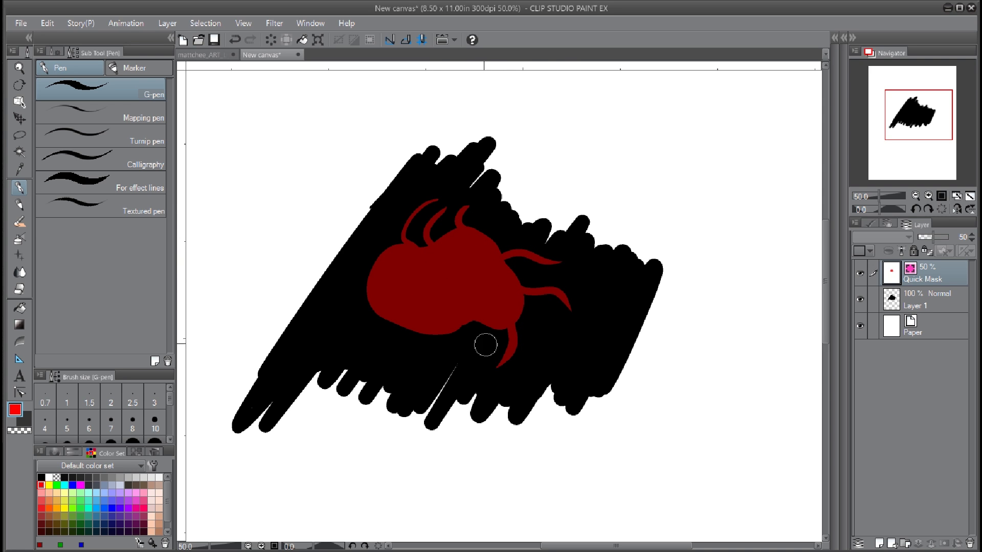
{"action": "left_click_drag", "start_coordinate": [452, 320], "coordinate": [441, 369]}
{"action": "left_click_drag", "start_coordinate": [388, 314], "coordinate": [375, 359]}
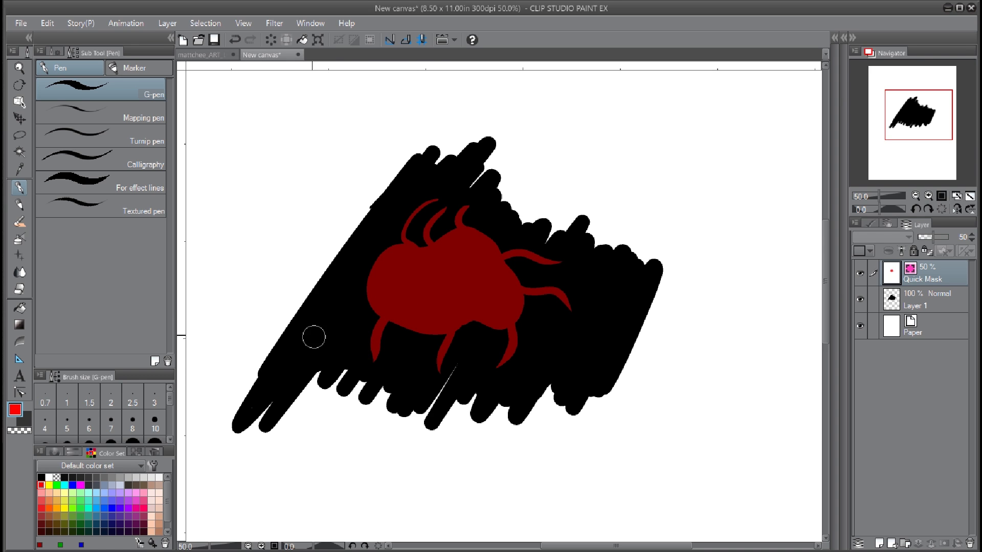
{"action": "left_click_drag", "start_coordinate": [368, 291], "coordinate": [330, 323]}
{"action": "left_click_drag", "start_coordinate": [360, 254], "coordinate": [388, 248]}
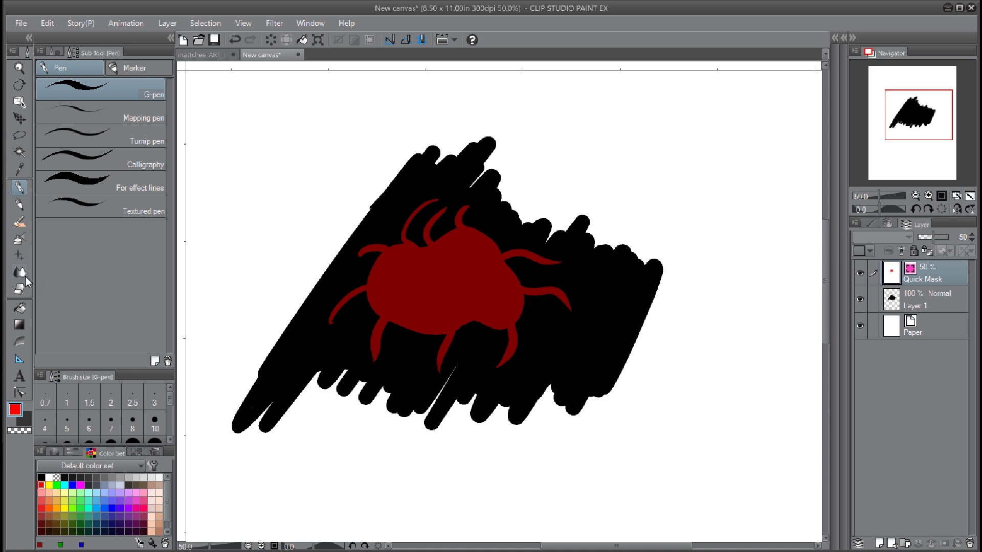
{"action": "left_click", "coordinate": [18, 290]}
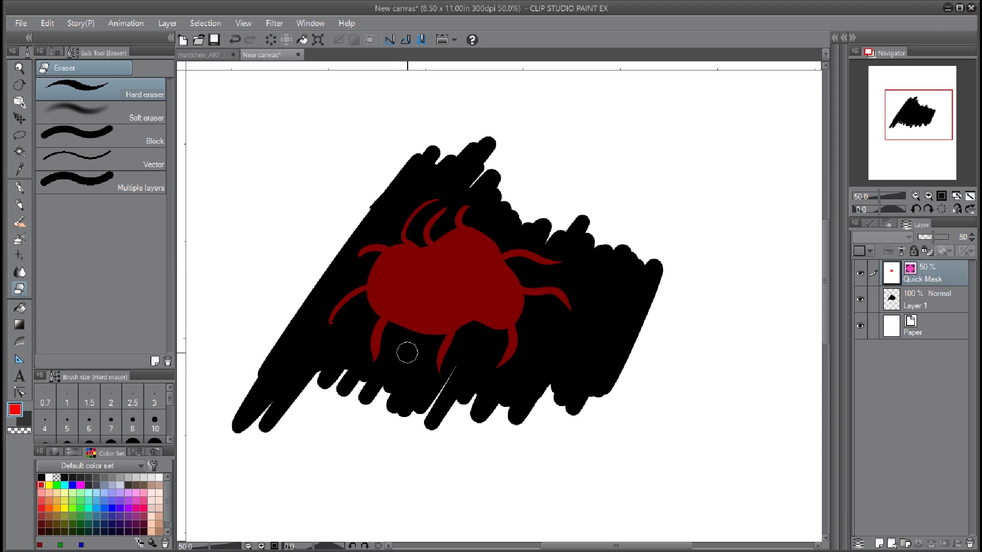
Step: Erase five gaps through the red mask body, keeping the layer named Quick Mask
{"action": "left_click_drag", "start_coordinate": [407, 354], "coordinate": [438, 271]}
{"action": "left_click_drag", "start_coordinate": [466, 345], "coordinate": [481, 271]}
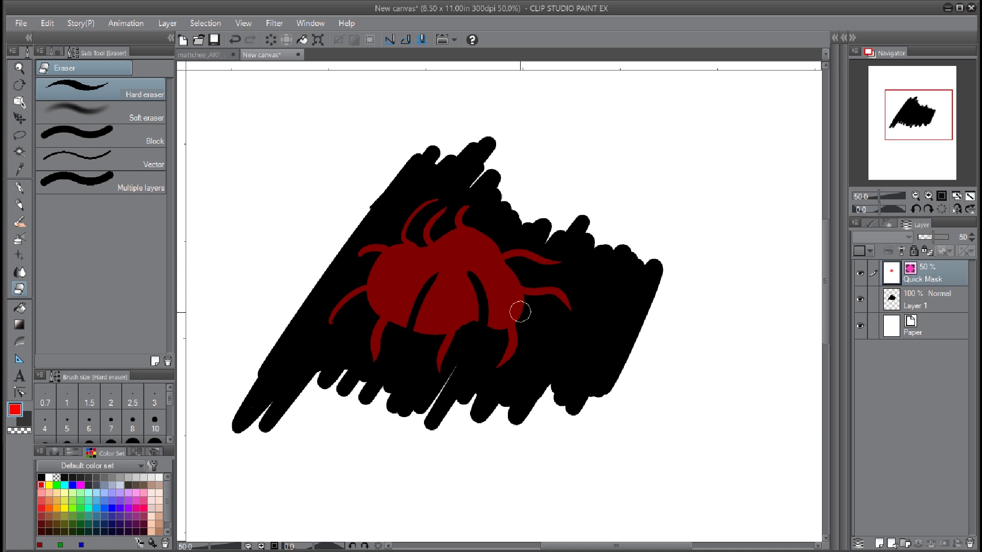
{"action": "left_click_drag", "start_coordinate": [479, 219], "coordinate": [469, 255]}
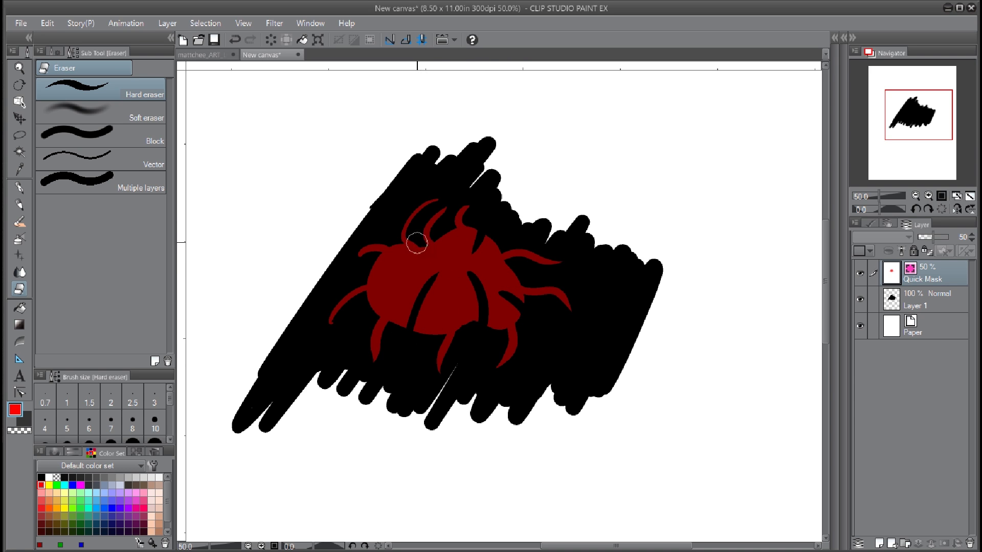
{"action": "mouse_move", "coordinate": [362, 267]}
{"action": "left_mouse_down"}
{"action": "mouse_move", "coordinate": [361, 313]}
{"action": "mouse_move", "coordinate": [427, 336]}
{"action": "mouse_move", "coordinate": [436, 302]}
{"action": "mouse_move", "coordinate": [468, 287]}
{"action": "left_mouse_up"}
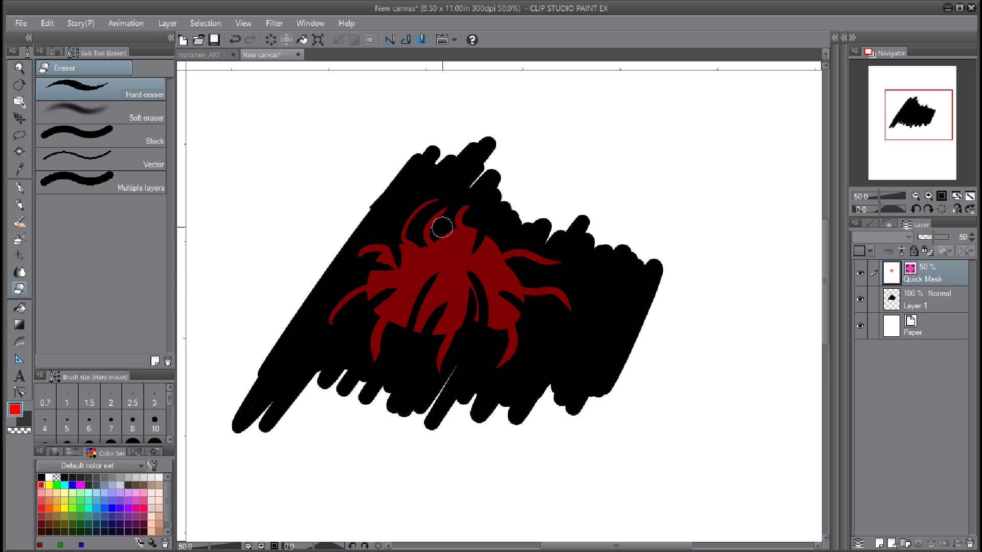
{"action": "left_click_drag", "start_coordinate": [442, 228], "coordinate": [443, 253]}
{"action": "double_click", "coordinate": [945, 276]}
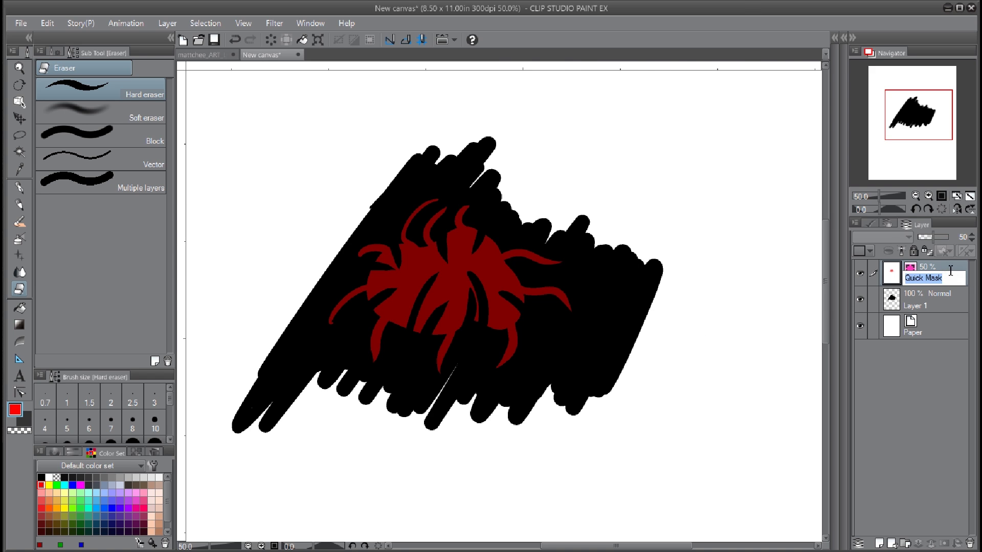
{"action": "key", "text": "Return"}
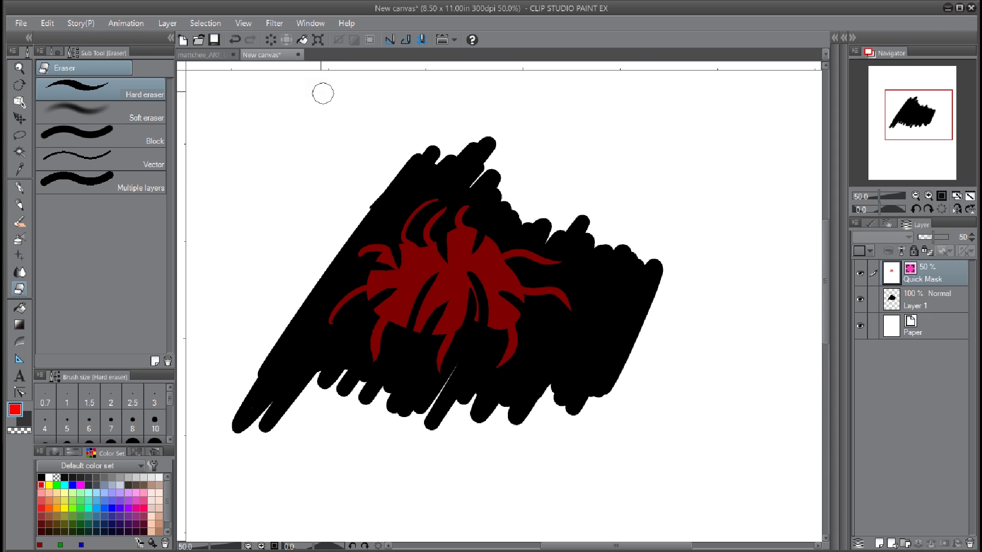
Step: Convert the Quick Mask to a selection, clear the creature shape to white, and deselect
{"action": "left_click", "coordinate": [206, 23]}
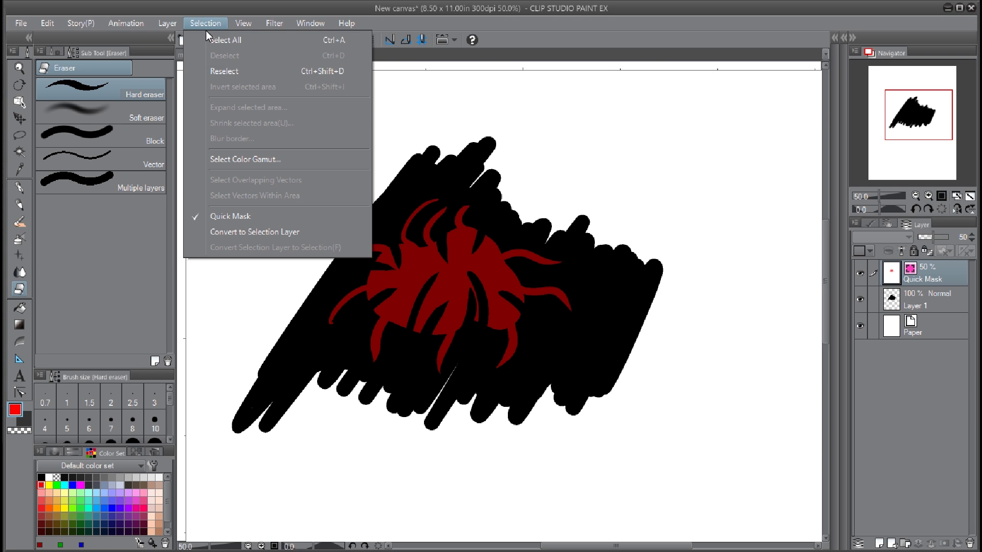
{"action": "left_click", "coordinate": [234, 215]}
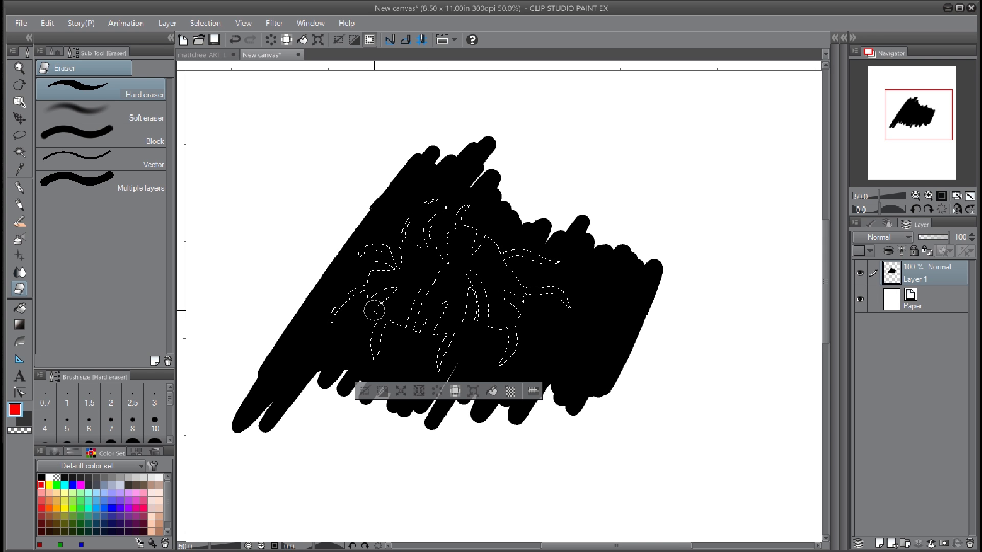
{"action": "key", "text": "Delete"}
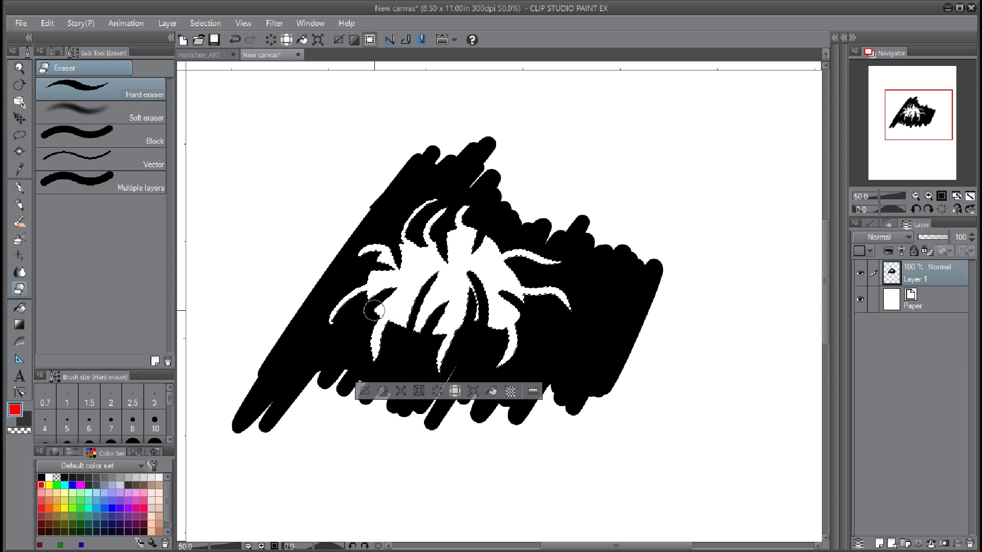
{"action": "key", "text": "ctrl+d"}
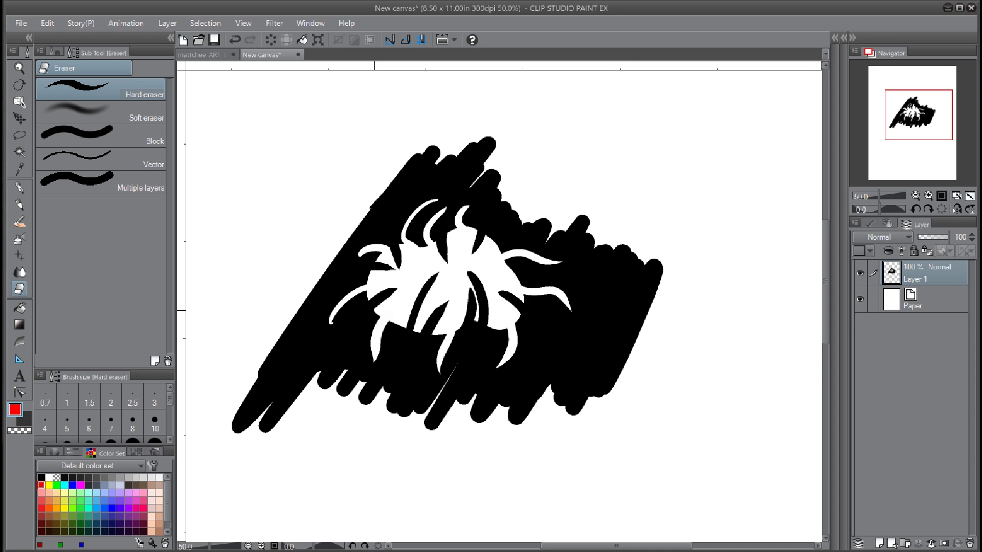
Step: Undo the creature cutout so the scribble is solid black, toggling Quick Mask on and off
{"action": "key", "text": "ctrl+z"}
{"action": "key", "text": "ctrl+z"}
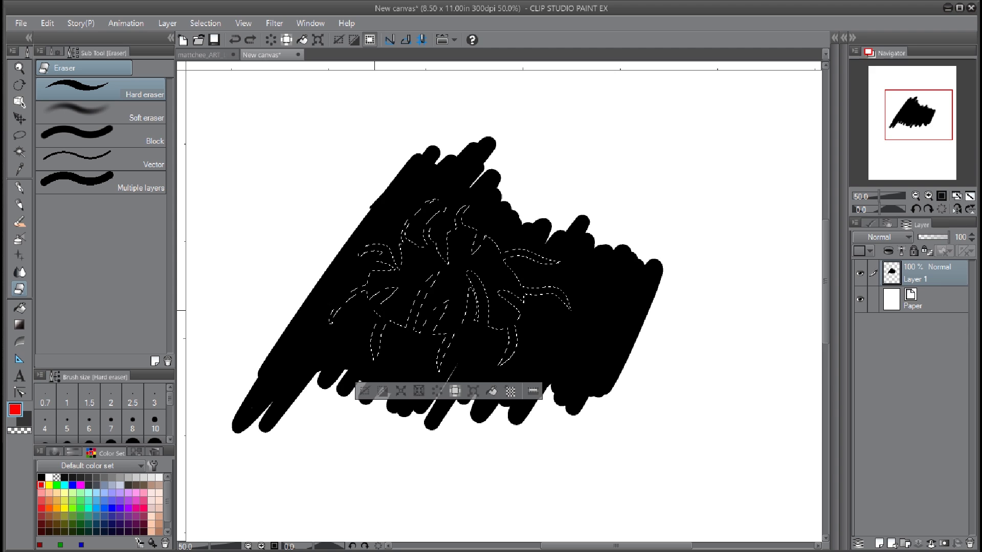
{"action": "key", "text": "ctrl+m"}
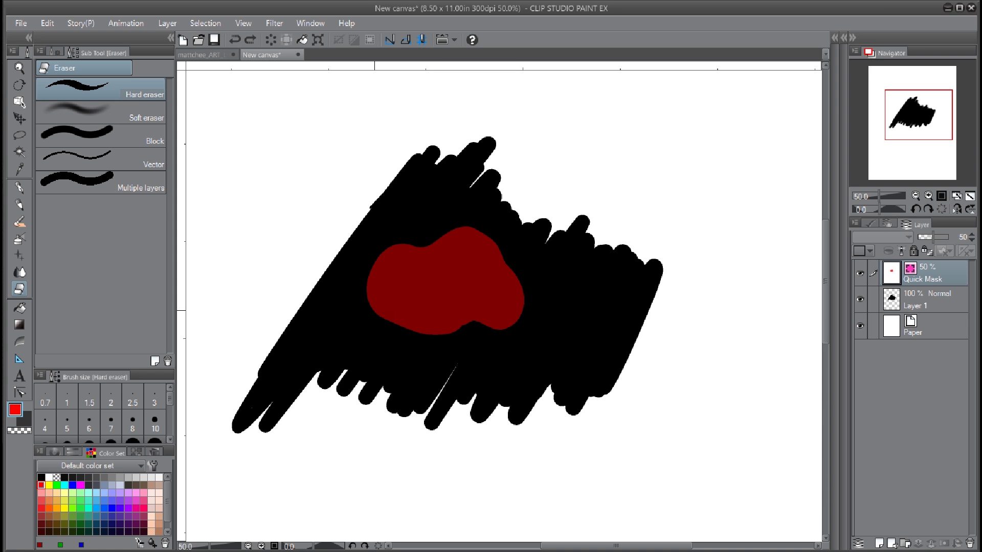
{"action": "key", "text": "ctrl+m"}
Step: Turn on Quick Mask and paint a looping mask stroke across the scribble with the pen
{"action": "key", "text": "p"}
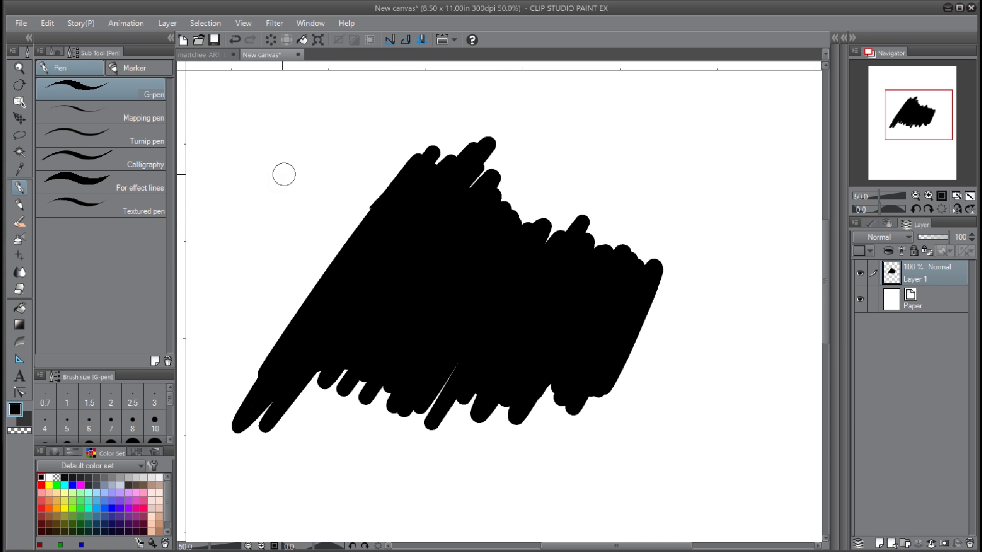
{"action": "left_click", "coordinate": [200, 23]}
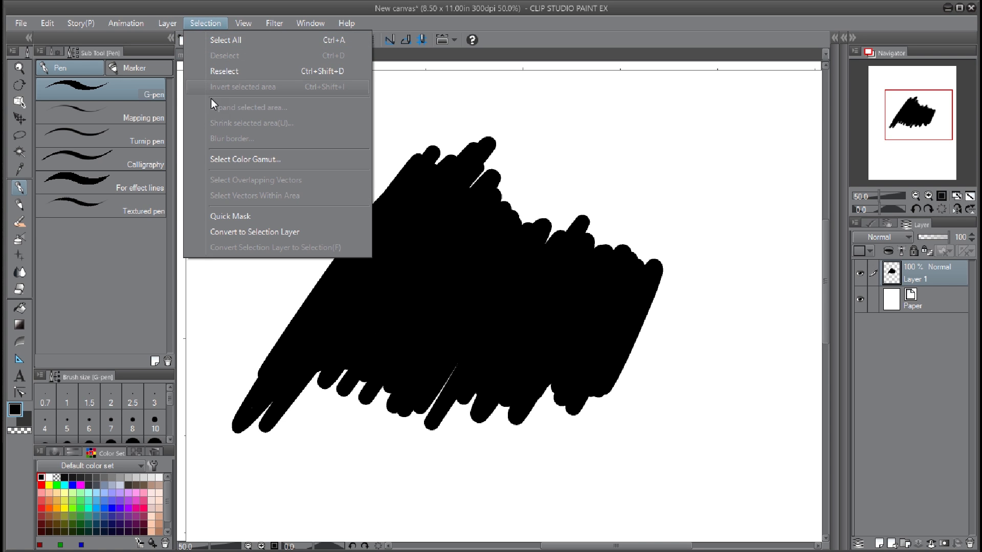
{"action": "left_click", "coordinate": [243, 214]}
{"action": "mouse_move", "coordinate": [448, 311]}
{"action": "left_mouse_down"}
{"action": "mouse_move", "coordinate": [440, 288]}
{"action": "mouse_move", "coordinate": [476, 317]}
{"action": "mouse_move", "coordinate": [603, 322]}
{"action": "mouse_move", "coordinate": [535, 309]}
{"action": "mouse_move", "coordinate": [428, 338]}
{"action": "mouse_move", "coordinate": [368, 263]}
{"action": "left_mouse_up"}
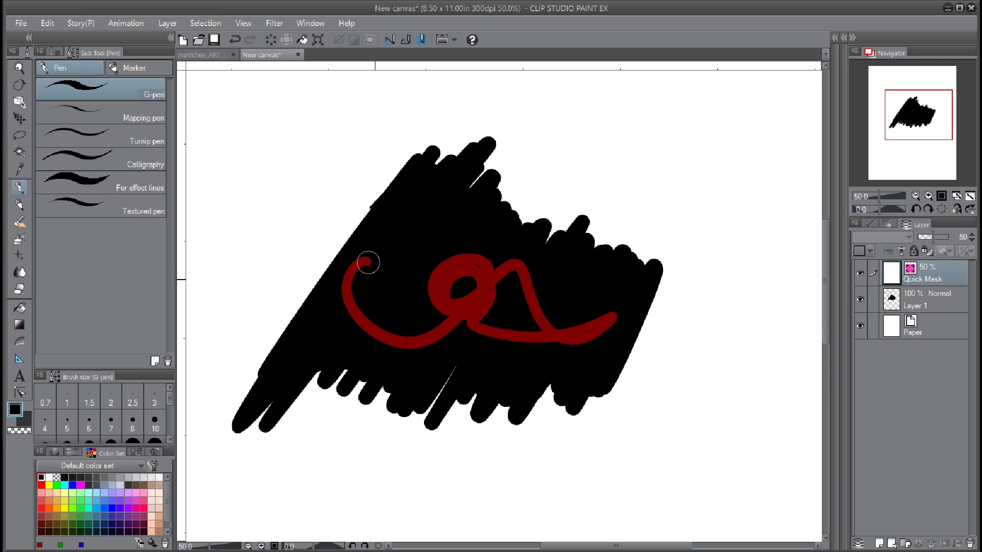
Step: Convert the loop to a selection, clear it, then undo and show the Quick Mask again
{"action": "left_click", "coordinate": [204, 24]}
{"action": "left_click", "coordinate": [236, 216]}
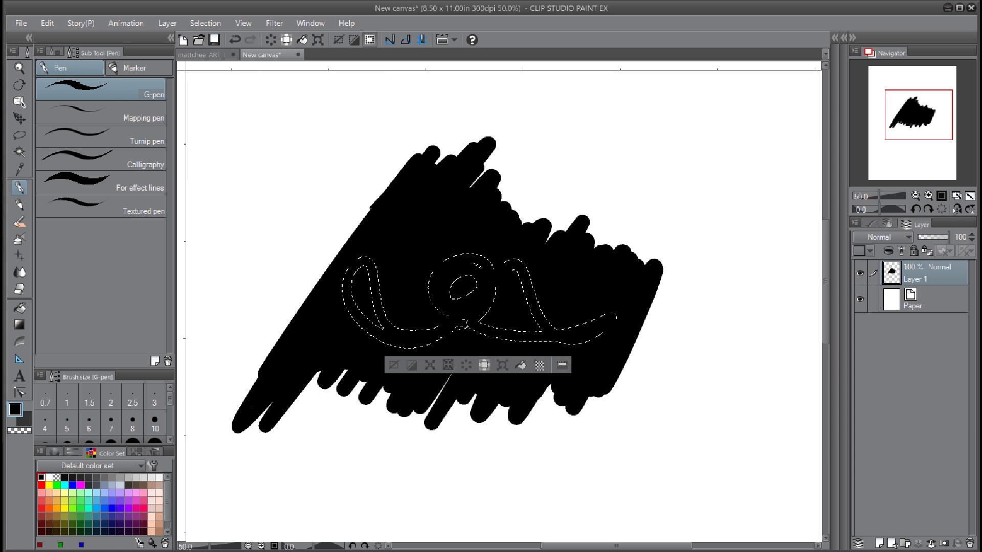
{"action": "key", "text": "Delete"}
{"action": "key", "text": "ctrl+z"}
{"action": "key", "text": "ctrl+m"}
{"action": "key", "text": "ctrl+m"}
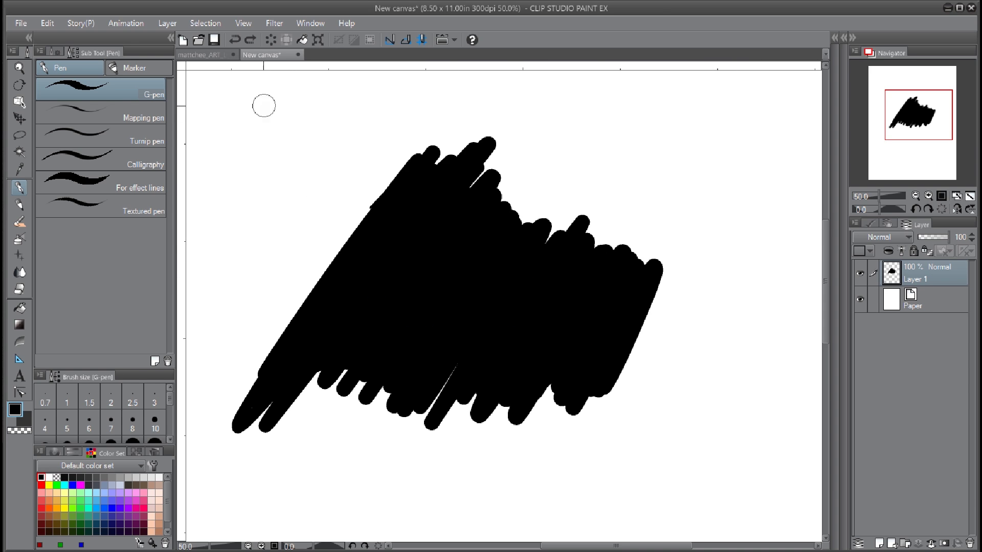
Step: Create a Selection 1 layer with Convert to Selection Layer and paint a green oval on it
{"action": "left_click", "coordinate": [217, 23]}
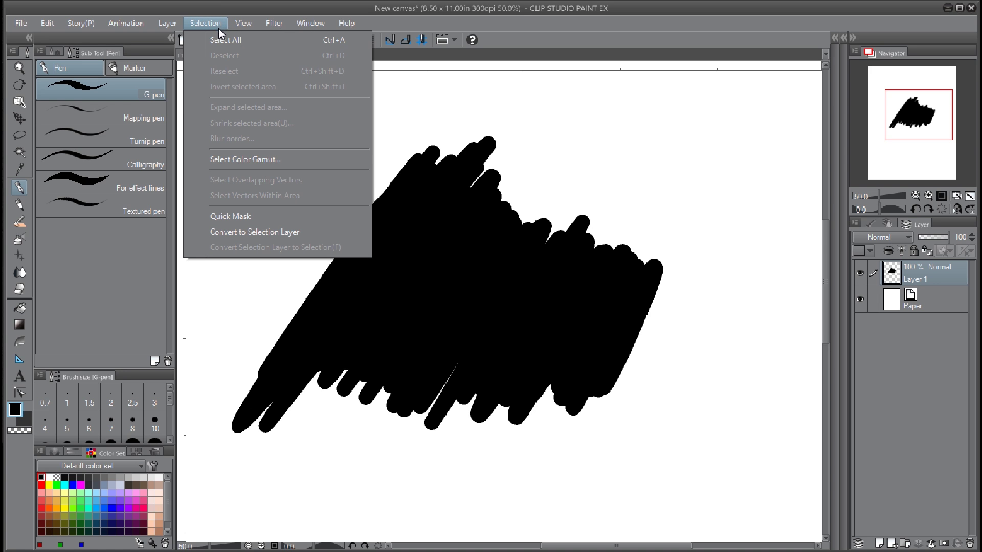
{"action": "left_click", "coordinate": [922, 277]}
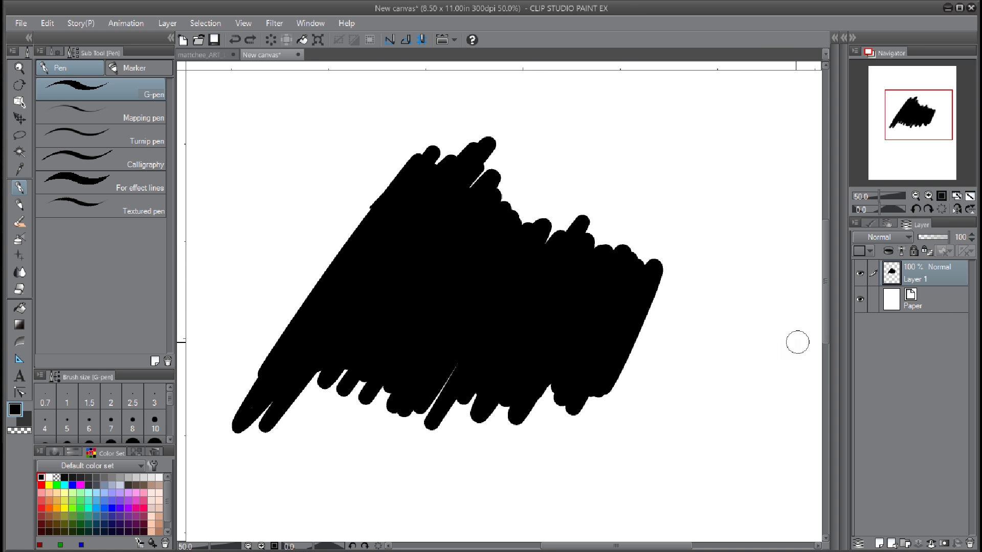
{"action": "left_click", "coordinate": [215, 23]}
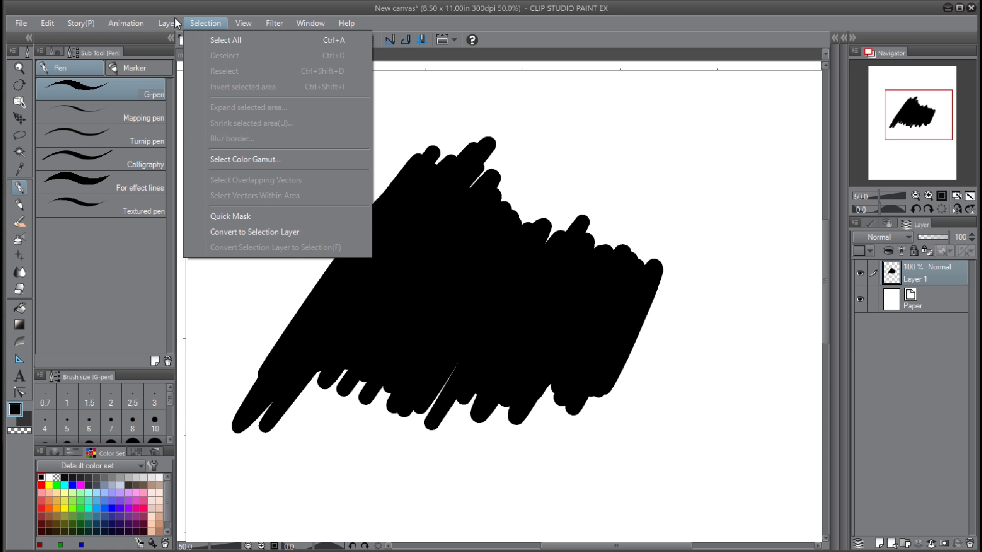
{"action": "left_click", "coordinate": [276, 231]}
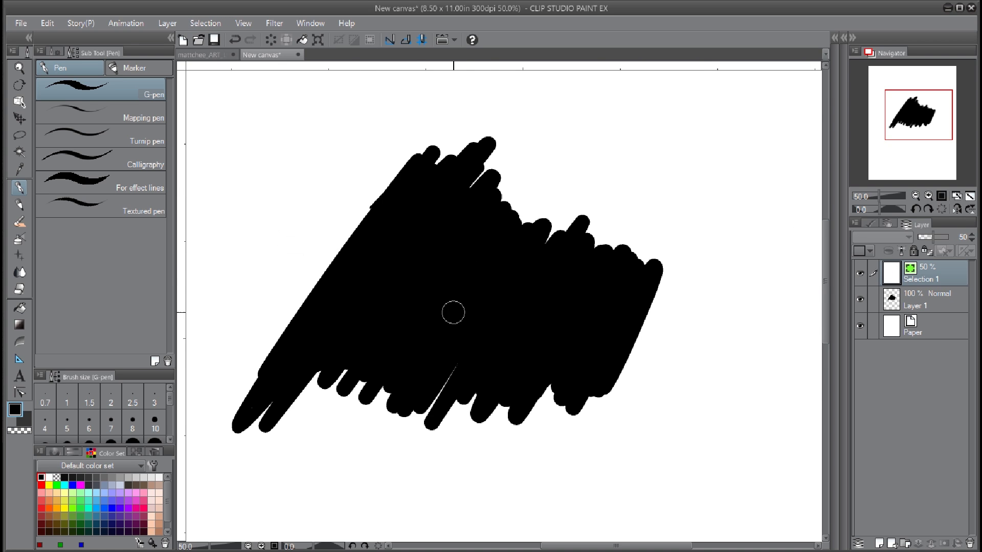
{"action": "mouse_move", "coordinate": [458, 317]}
{"action": "left_mouse_down"}
{"action": "mouse_move", "coordinate": [427, 249]}
{"action": "mouse_move", "coordinate": [494, 290]}
{"action": "mouse_move", "coordinate": [403, 280]}
{"action": "mouse_move", "coordinate": [479, 274]}
{"action": "mouse_move", "coordinate": [408, 297]}
{"action": "mouse_move", "coordinate": [487, 270]}
{"action": "mouse_move", "coordinate": [404, 293]}
{"action": "mouse_move", "coordinate": [482, 280]}
{"action": "mouse_move", "coordinate": [432, 263]}
{"action": "mouse_move", "coordinate": [415, 298]}
{"action": "mouse_move", "coordinate": [469, 296]}
{"action": "mouse_move", "coordinate": [475, 281]}
{"action": "mouse_move", "coordinate": [433, 283]}
{"action": "left_mouse_up"}
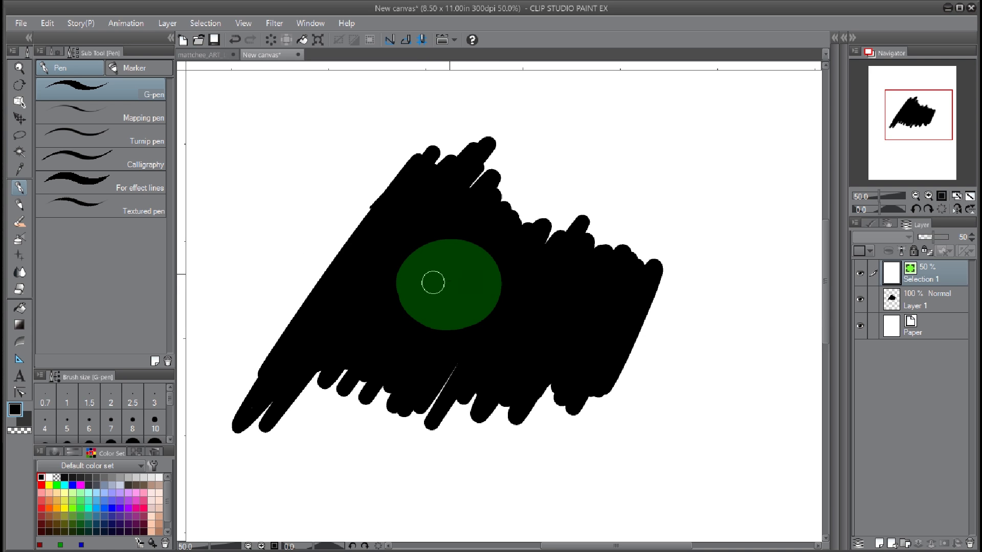
Step: Paint four curved legs around the green body on Selection 1
{"action": "left_click_drag", "start_coordinate": [410, 228], "coordinate": [423, 344]}
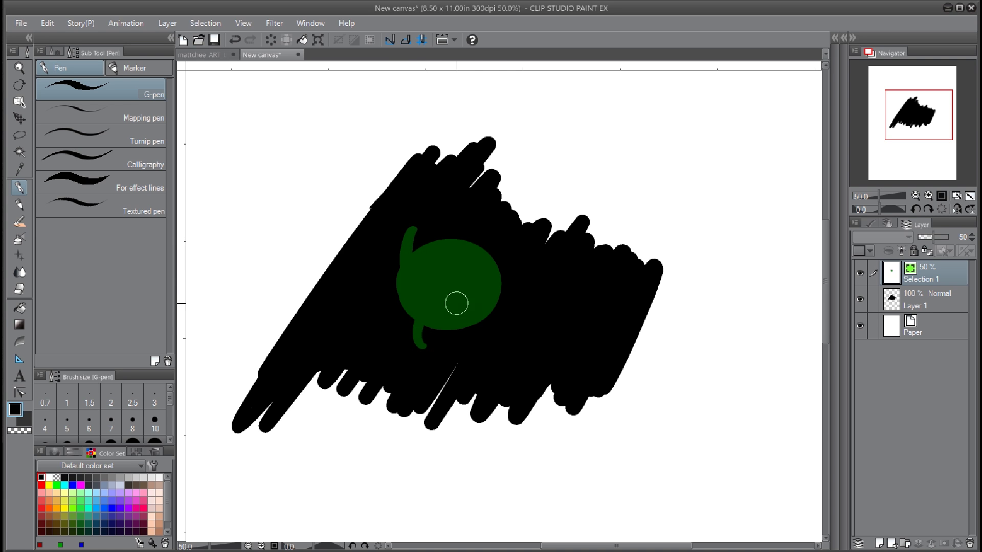
{"action": "left_click_drag", "start_coordinate": [456, 303], "coordinate": [526, 342]}
{"action": "left_click_drag", "start_coordinate": [468, 261], "coordinate": [534, 292]}
{"action": "left_click_drag", "start_coordinate": [462, 244], "coordinate": [476, 219]}
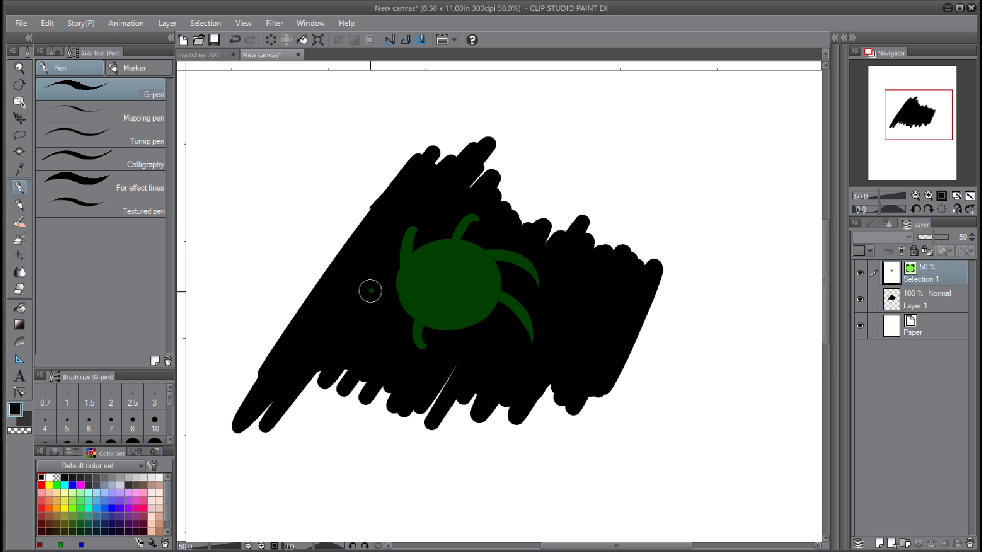
Step: Carve three black gaps through the green bug with the Hard eraser, then return to the pen
{"action": "left_click", "coordinate": [19, 289]}
{"action": "mouse_move", "coordinate": [396, 312]}
{"action": "left_mouse_down"}
{"action": "mouse_move", "coordinate": [469, 294]}
{"action": "mouse_move", "coordinate": [461, 328]}
{"action": "left_mouse_up"}
{"action": "left_click_drag", "start_coordinate": [477, 271], "coordinate": [512, 291]}
{"action": "left_click_drag", "start_coordinate": [446, 239], "coordinate": [436, 275]}
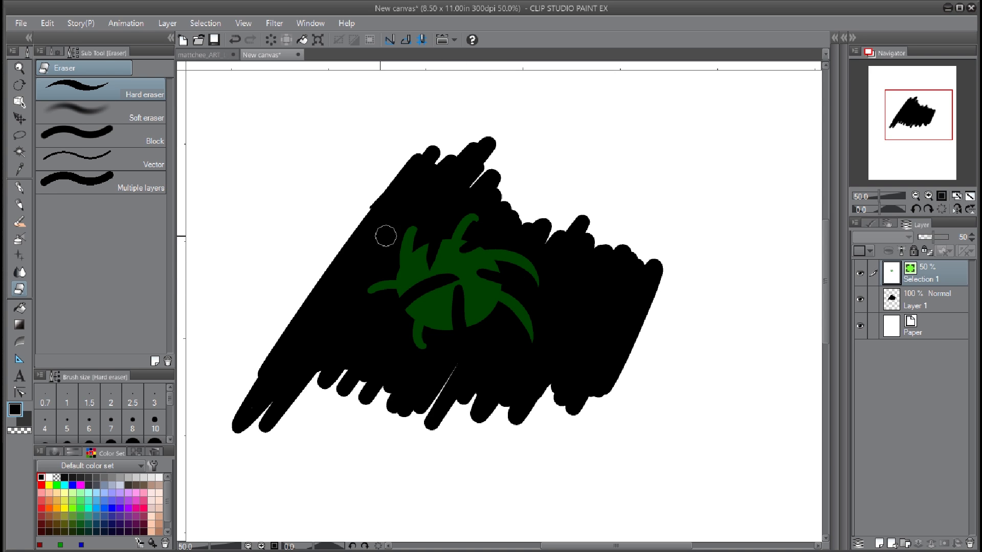
{"action": "left_click", "coordinate": [20, 188]}
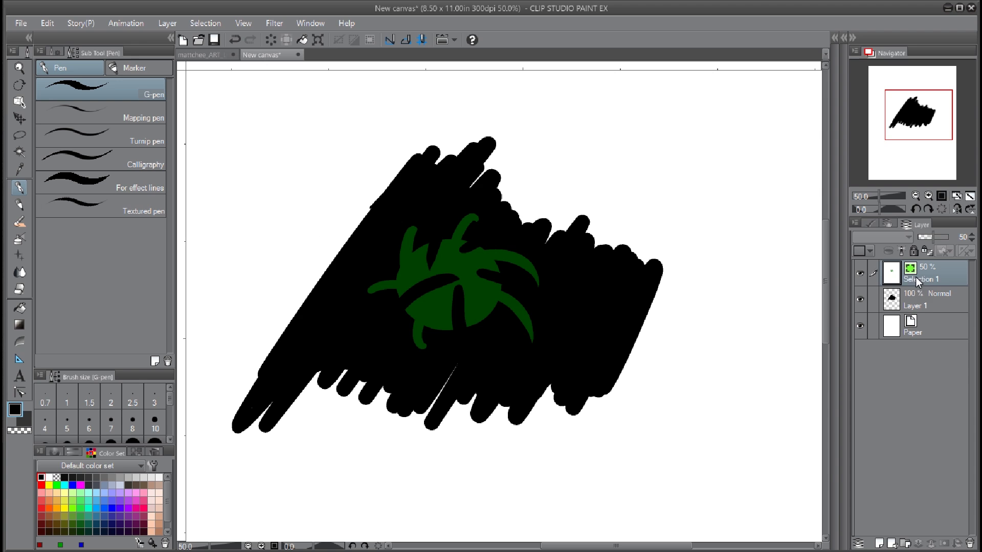
{"action": "left_click", "coordinate": [938, 304]}
{"action": "left_click", "coordinate": [943, 272]}
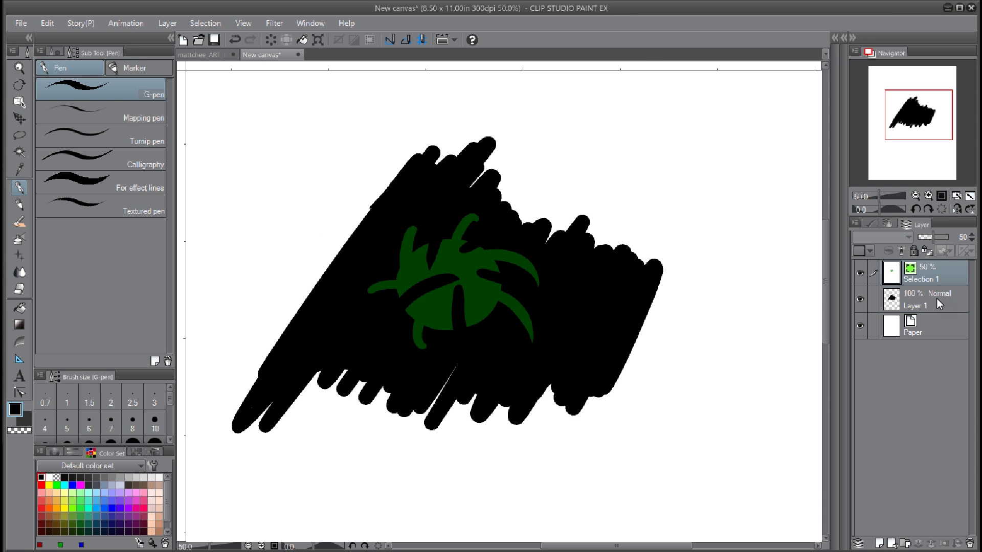
{"action": "left_click", "coordinate": [204, 24]}
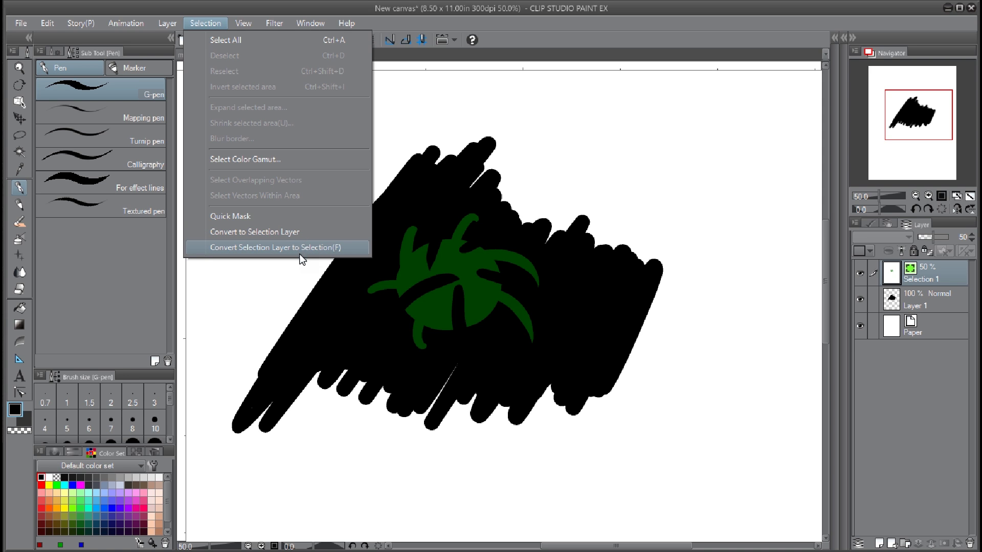
Step: Convert the green bug layer to a selection, hide Selection 1, and deselect with Ctrl+D
{"action": "left_click", "coordinate": [312, 248]}
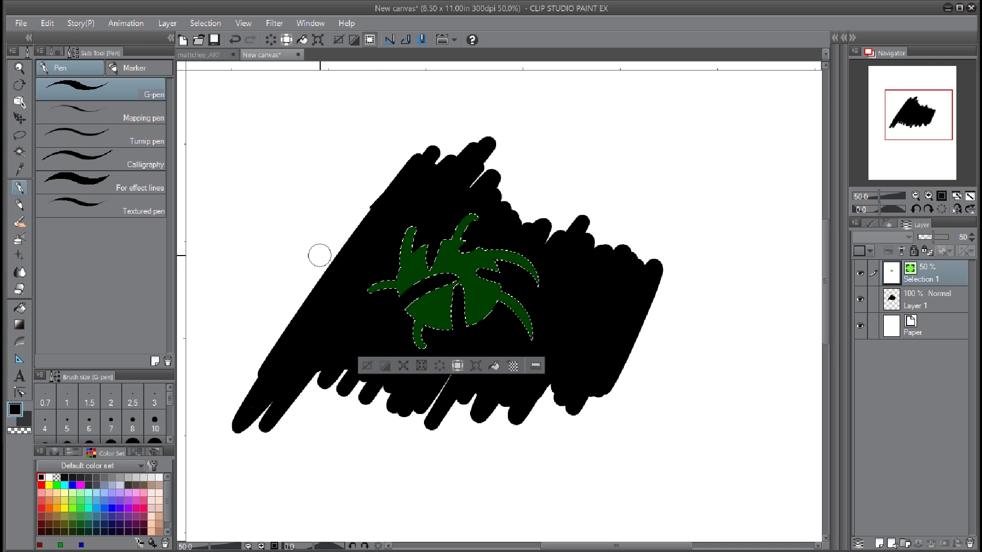
{"action": "left_click", "coordinate": [929, 302]}
{"action": "left_click", "coordinate": [945, 272]}
{"action": "left_click", "coordinate": [935, 295]}
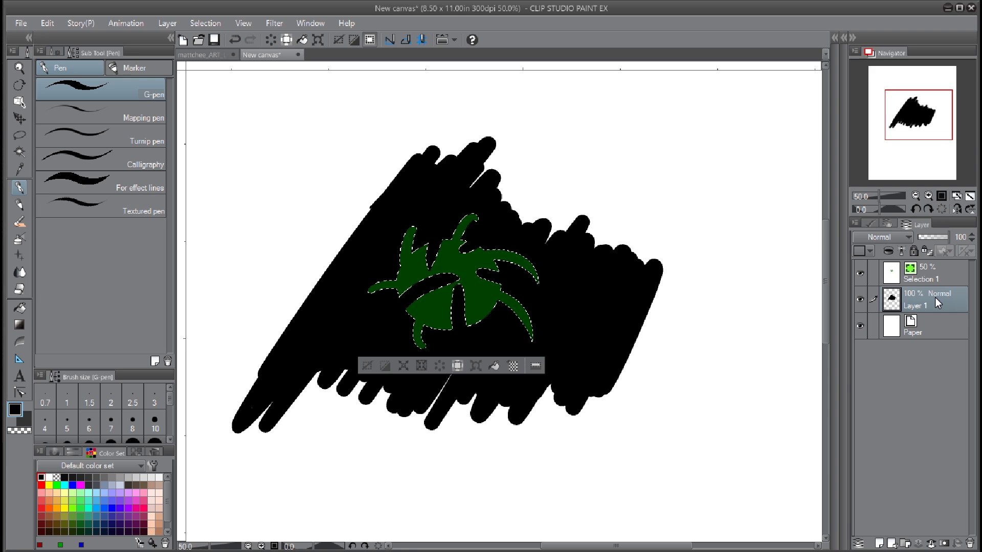
{"action": "left_click", "coordinate": [860, 273]}
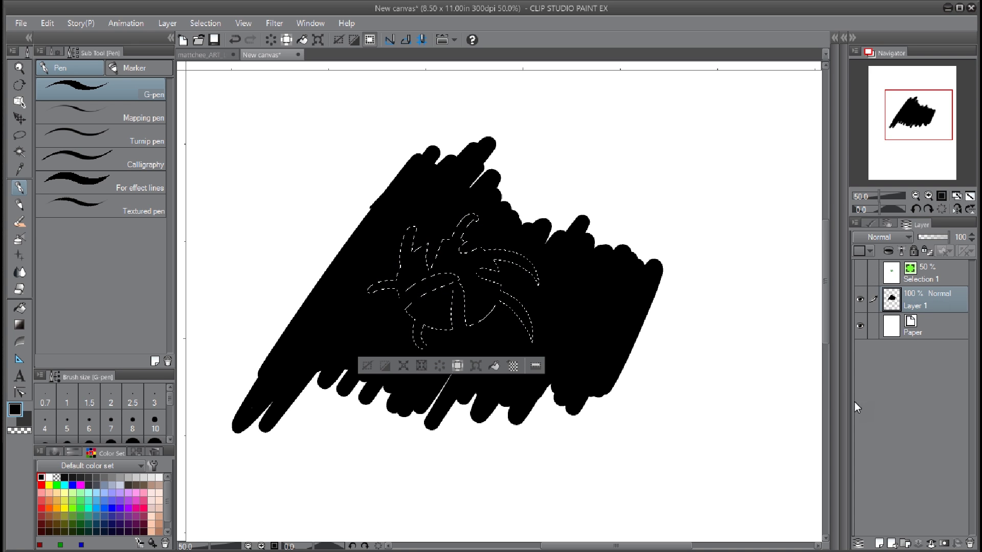
{"action": "key", "text": "ctrl+d"}
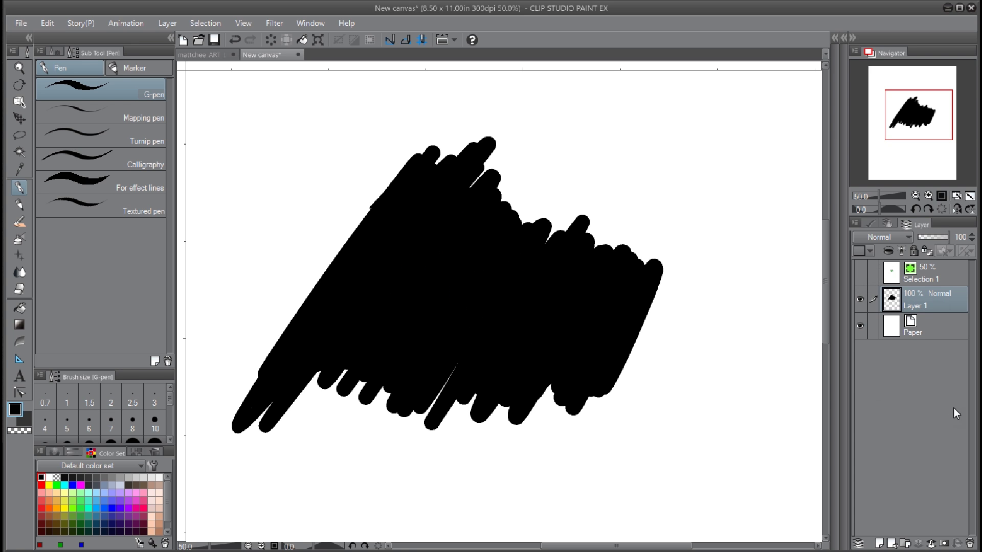
Step: Add Layer 2 at 54% opacity and paint a wavy peach G-pen stroke across the scribble
{"action": "left_click", "coordinate": [879, 543]}
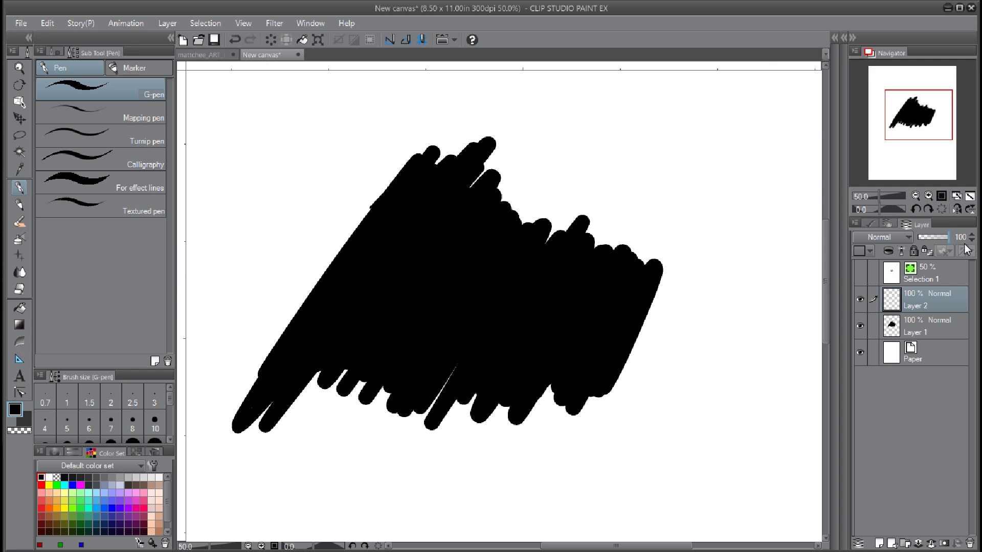
{"action": "left_click_drag", "start_coordinate": [949, 237], "coordinate": [933, 237]}
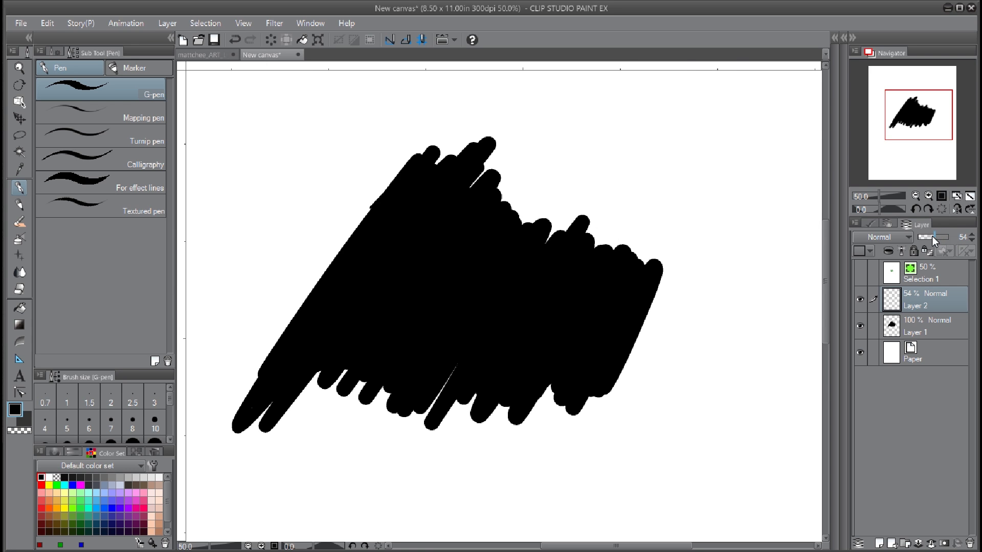
{"action": "left_click", "coordinate": [49, 491]}
{"action": "mouse_move", "coordinate": [381, 290]}
{"action": "left_mouse_down"}
{"action": "mouse_move", "coordinate": [399, 307]}
{"action": "mouse_move", "coordinate": [532, 315]}
{"action": "mouse_move", "coordinate": [631, 350]}
{"action": "left_mouse_up"}
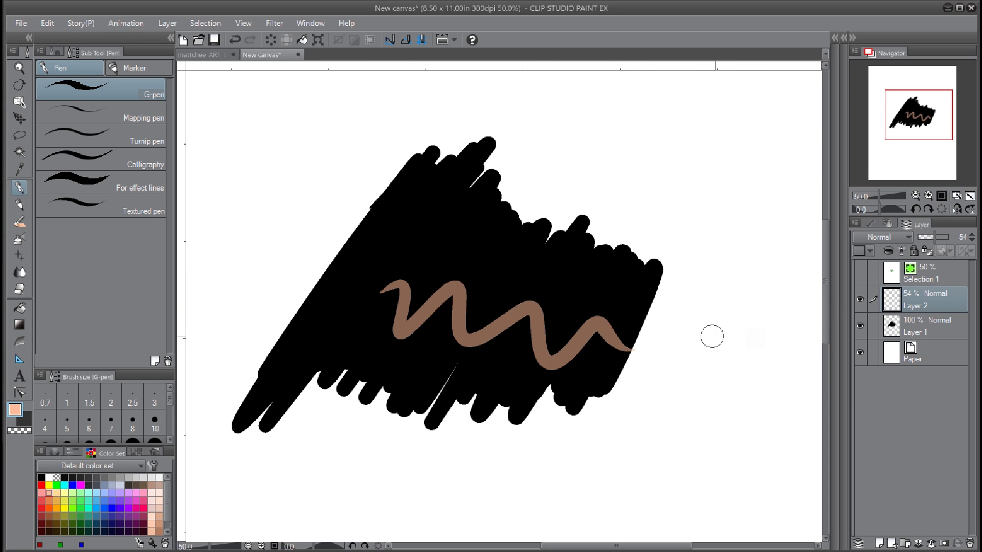
{"action": "right_click", "coordinate": [933, 297]}
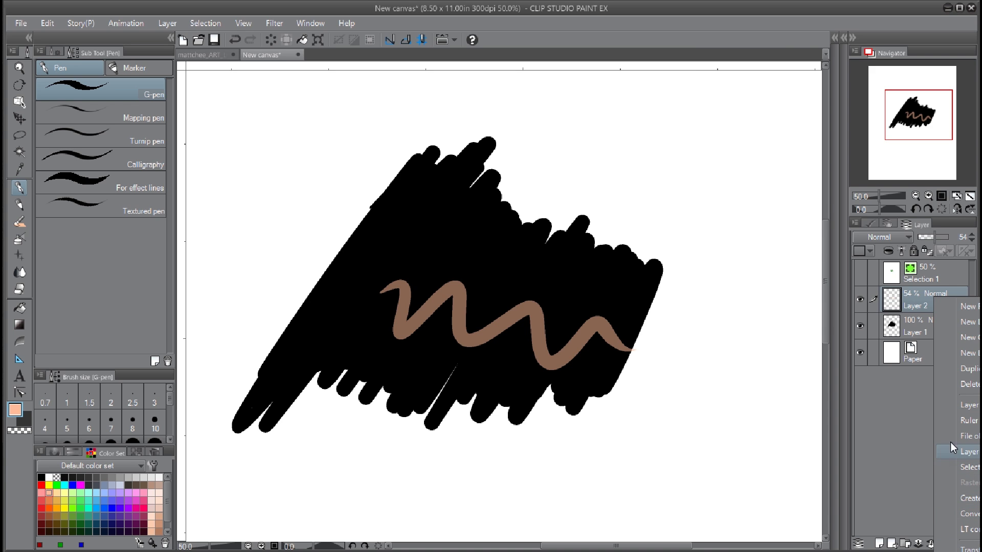
Step: Create a selection from Layer 2's wavy brown stroke outline
{"action": "mouse_move", "coordinate": [970, 445]}
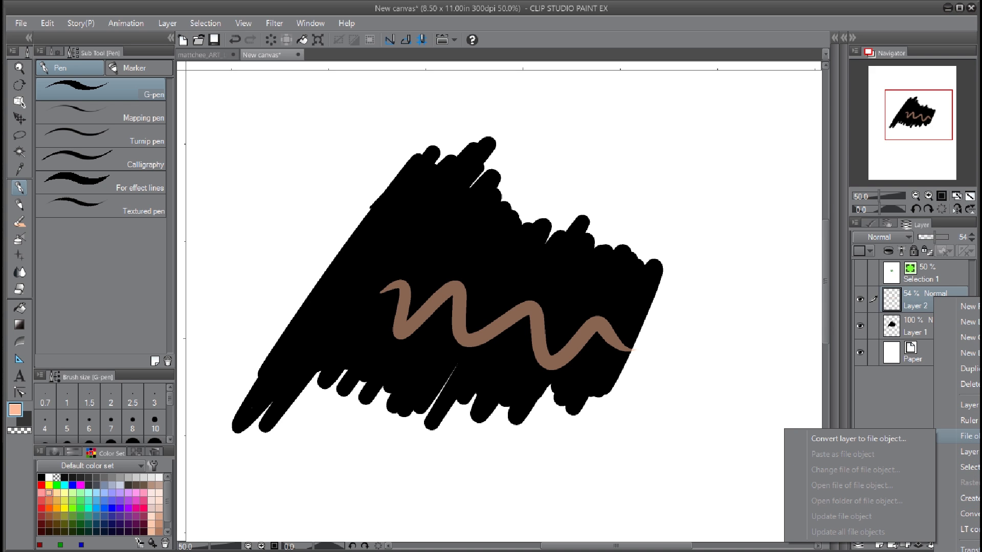
{"action": "mouse_move", "coordinate": [969, 466]}
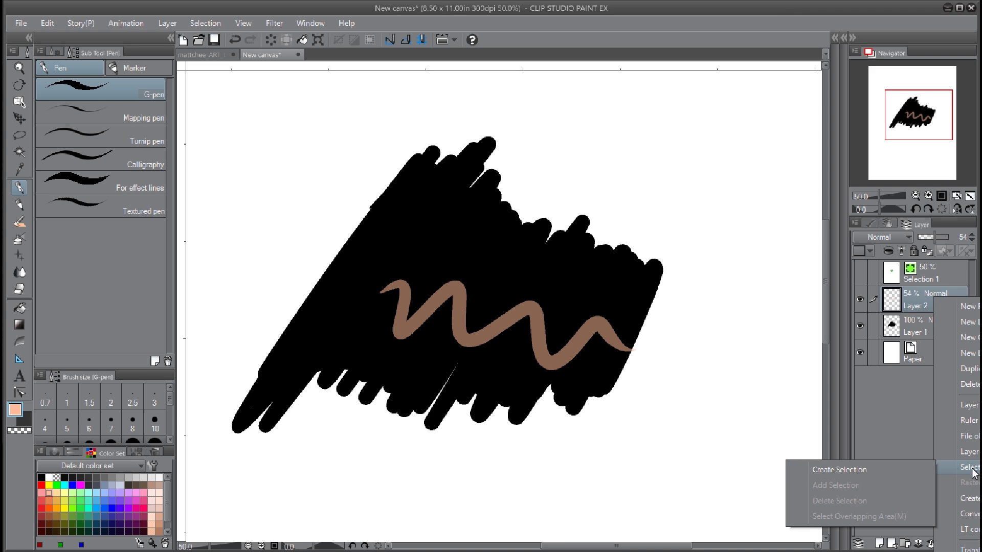
{"action": "left_click", "coordinate": [901, 477]}
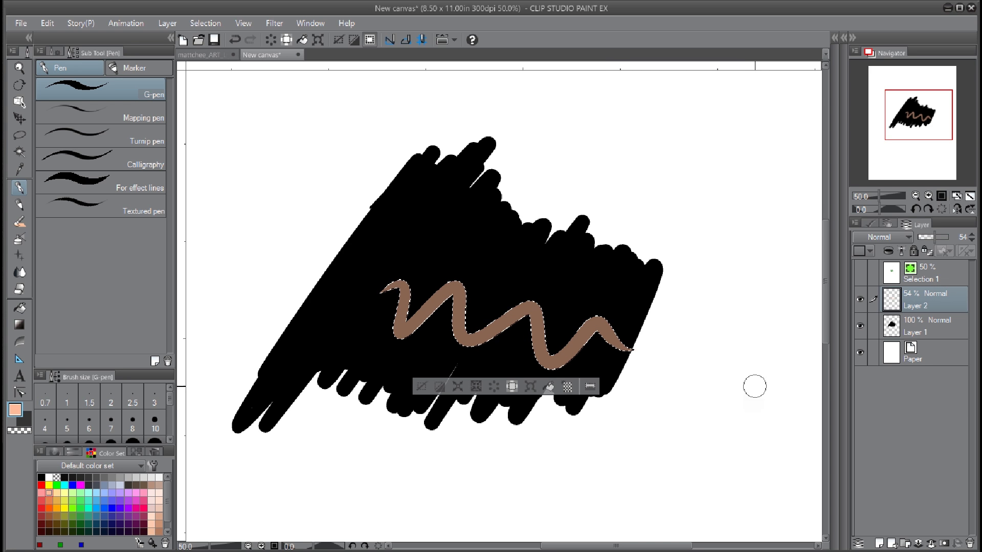
Step: Delete the Selection 1 layer and the brown-stroke Layer 2
{"action": "left_click", "coordinate": [934, 279]}
{"action": "left_click", "coordinate": [969, 543]}
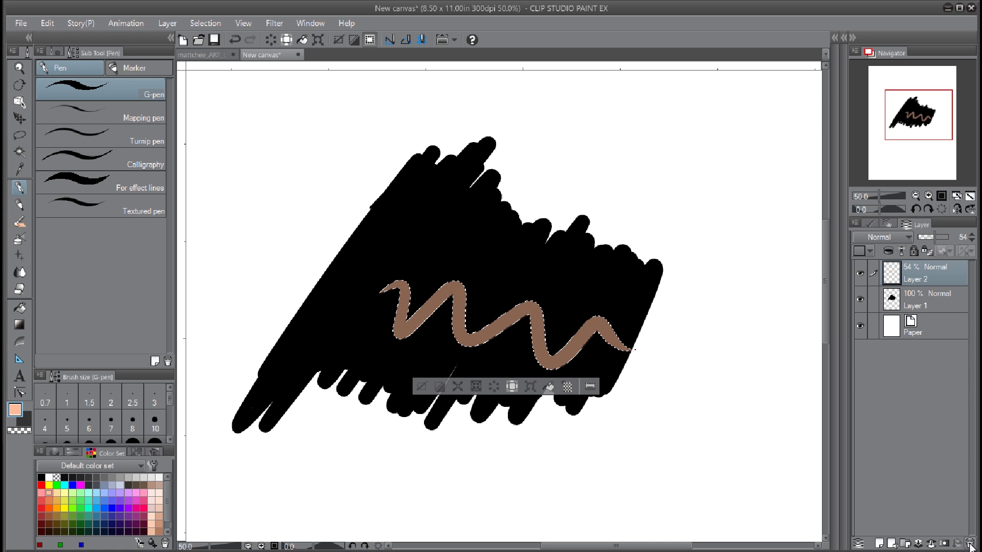
{"action": "left_click", "coordinate": [969, 543]}
Step: Deselect, then lasso a freehand oval area inside the black scribble
{"action": "key", "text": "ctrl+d"}
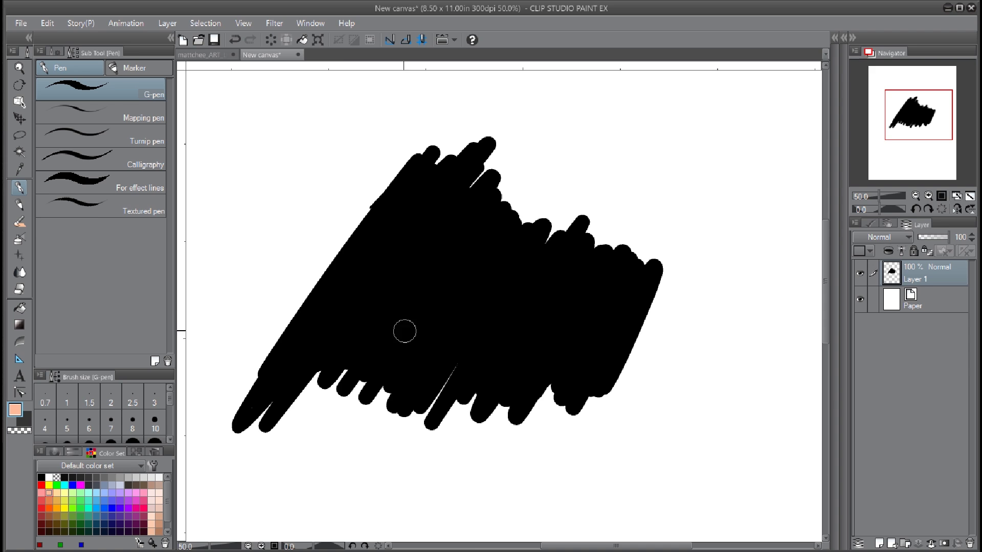
{"action": "left_click", "coordinate": [20, 138]}
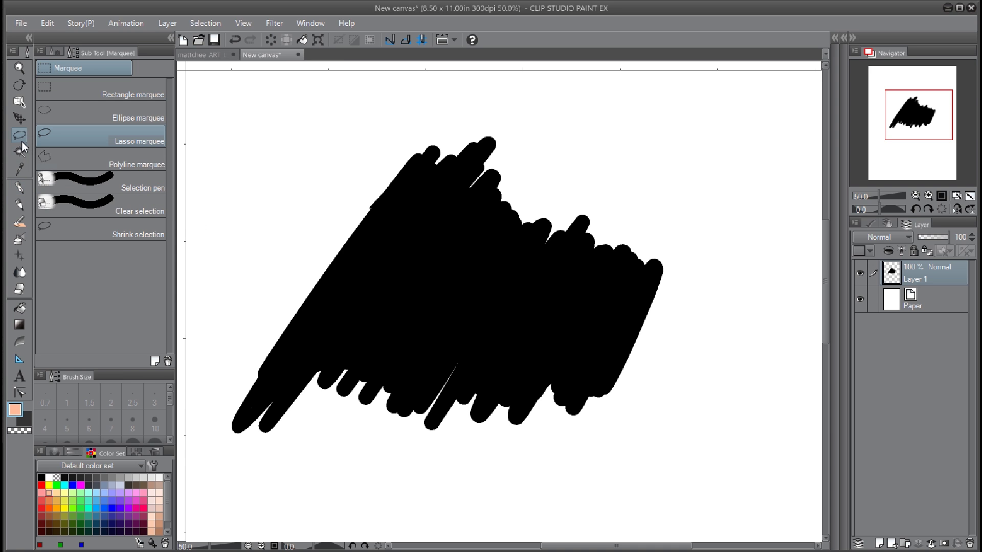
{"action": "mouse_move", "coordinate": [437, 315]}
{"action": "left_mouse_down"}
{"action": "mouse_move", "coordinate": [511, 305]}
{"action": "mouse_move", "coordinate": [429, 322]}
{"action": "left_mouse_up"}
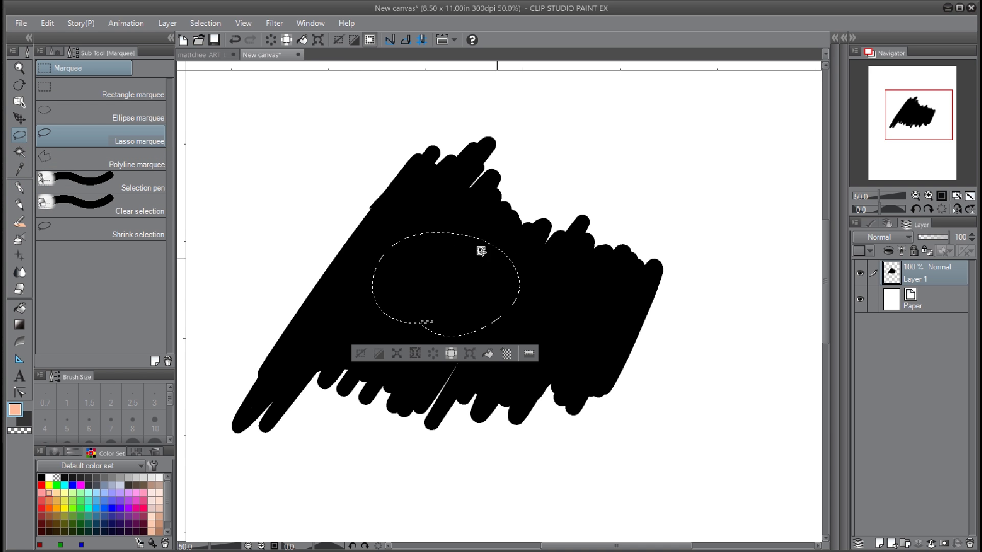
Step: Turn the oval selection into a red Quick Mask, undoing a mistaken selection-layer conversion
{"action": "left_click", "coordinate": [205, 23]}
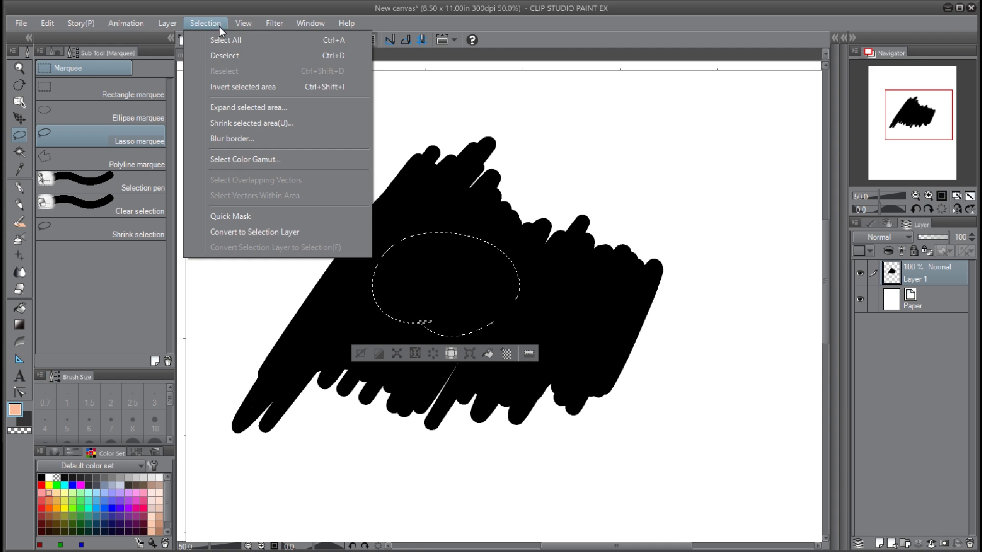
{"action": "left_click", "coordinate": [285, 231]}
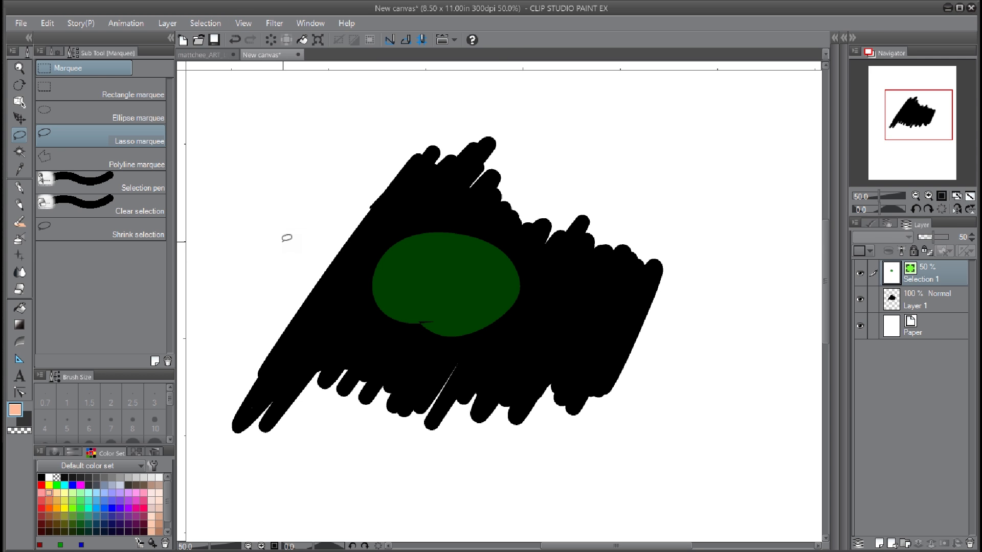
{"action": "key", "text": "ctrl+z"}
{"action": "left_click", "coordinate": [190, 25]}
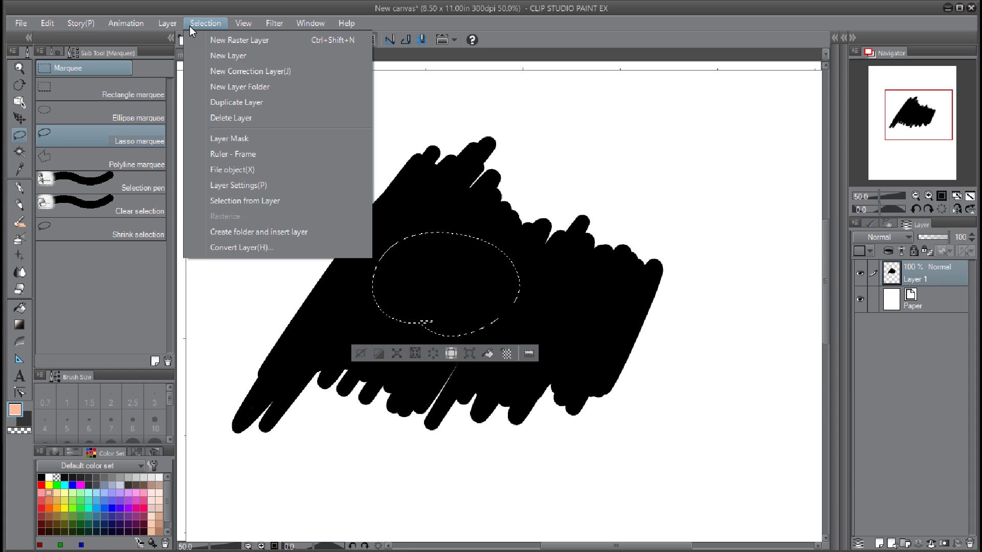
{"action": "left_click", "coordinate": [244, 212]}
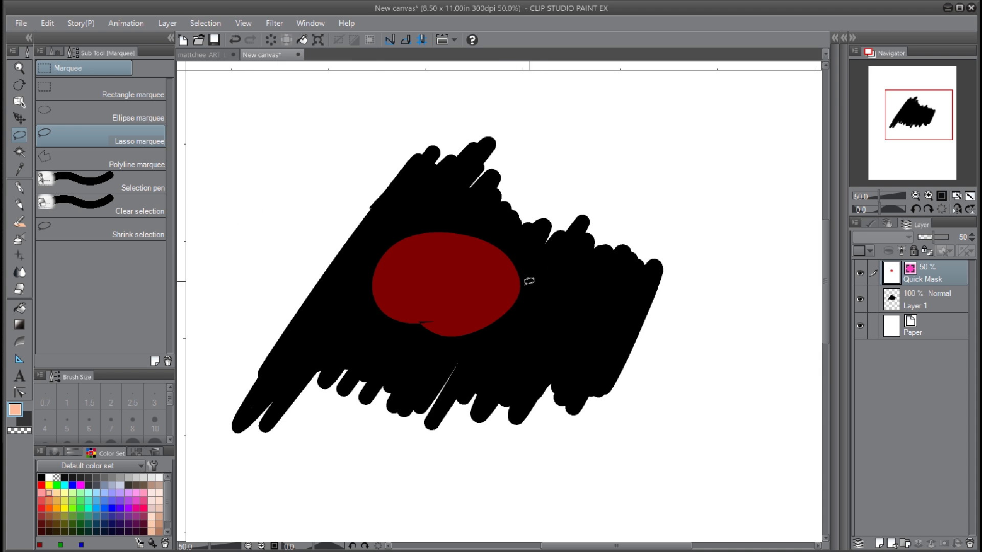
Step: With the Rough pencil, draw five curving leg strokes around the red oval on the Quick Mask
{"action": "left_click", "coordinate": [20, 204]}
{"action": "mouse_move", "coordinate": [465, 260]}
{"action": "left_mouse_down"}
{"action": "mouse_move", "coordinate": [500, 225]}
{"action": "mouse_move", "coordinate": [488, 231]}
{"action": "mouse_move", "coordinate": [527, 257]}
{"action": "mouse_move", "coordinate": [573, 327]}
{"action": "left_mouse_up"}
{"action": "left_click_drag", "start_coordinate": [471, 337], "coordinate": [516, 389]}
{"action": "left_click_drag", "start_coordinate": [424, 358], "coordinate": [438, 335]}
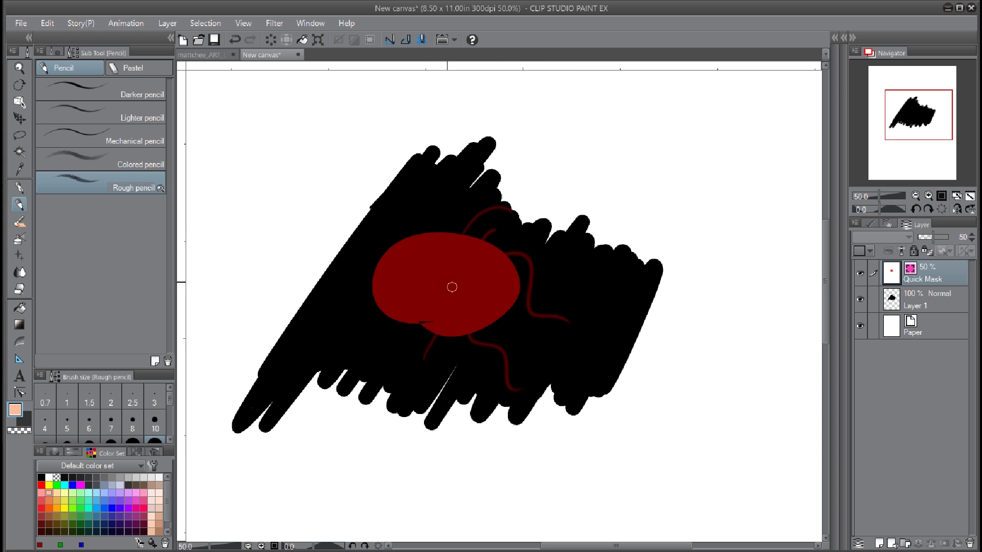
{"action": "left_click_drag", "start_coordinate": [434, 217], "coordinate": [394, 242]}
{"action": "scroll", "coordinate": [434, 290], "scroll_direction": "up", "scroll_amount": 4}
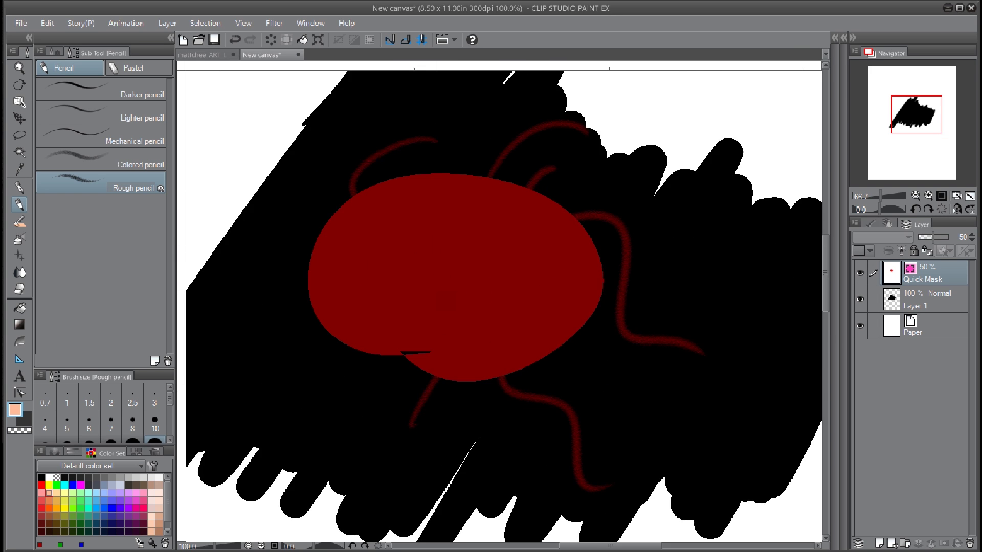
{"action": "left_click_drag", "start_coordinate": [624, 369], "coordinate": [707, 481]}
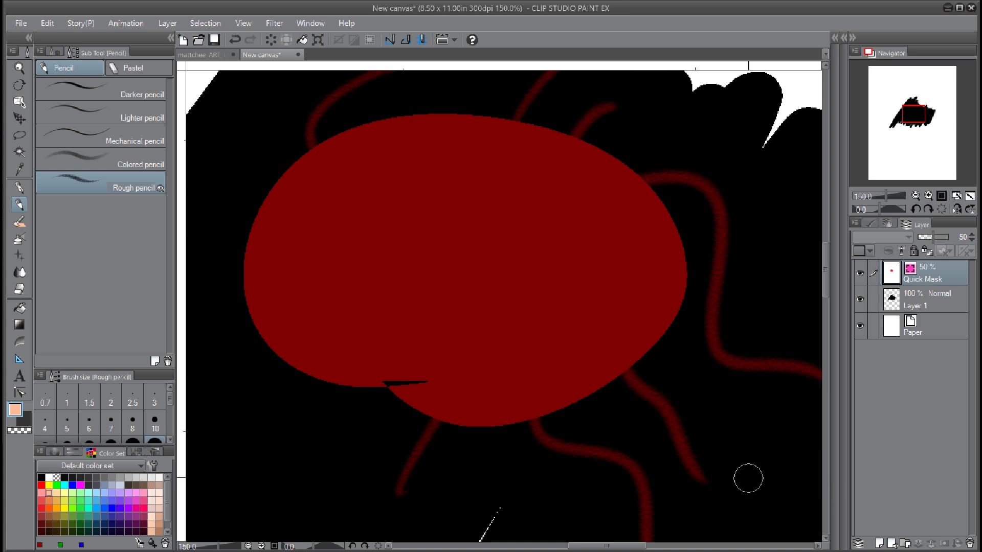
{"action": "left_click", "coordinate": [207, 24]}
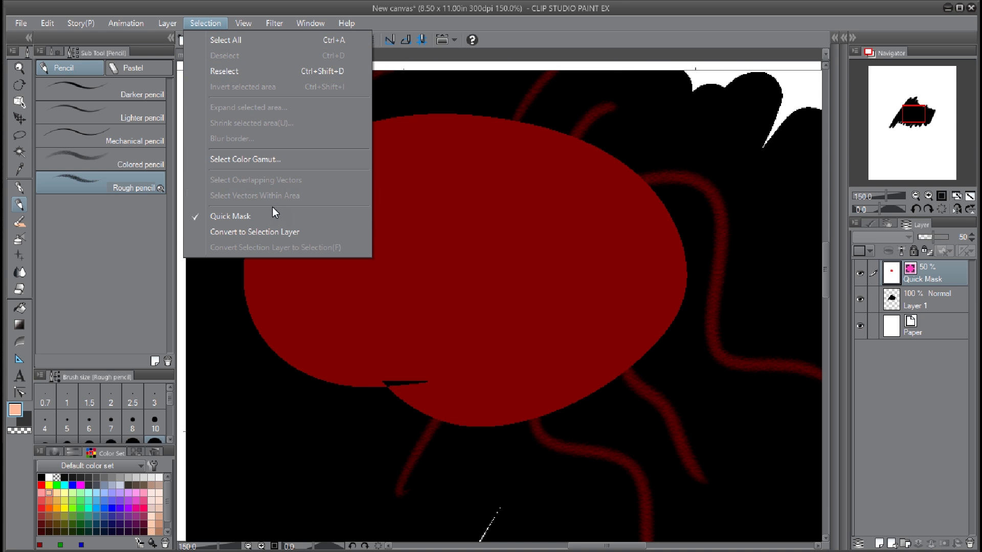
Step: Switch Quick Mask off so the oval body and legs become a live selection, then zoom out
{"action": "left_click", "coordinate": [293, 216]}
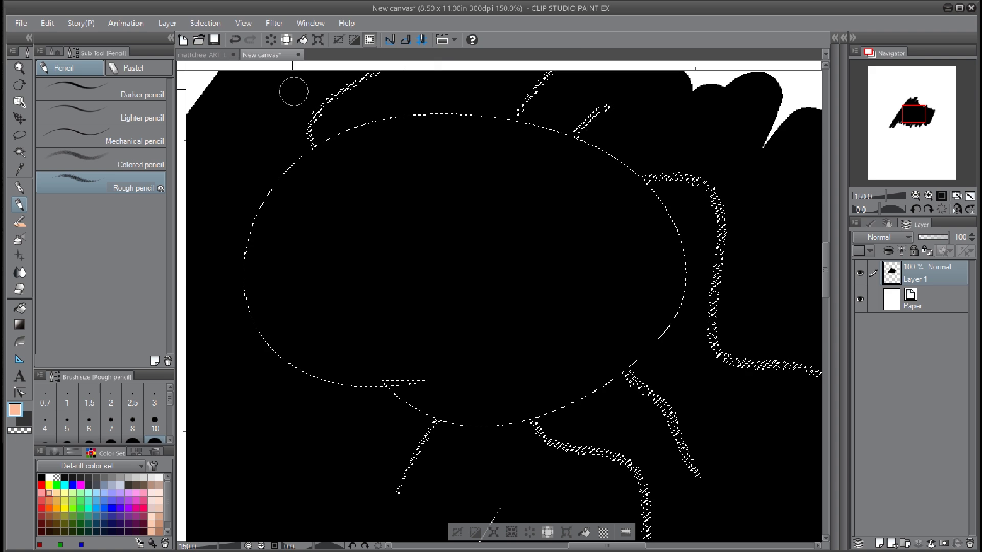
{"action": "left_click", "coordinate": [205, 22]}
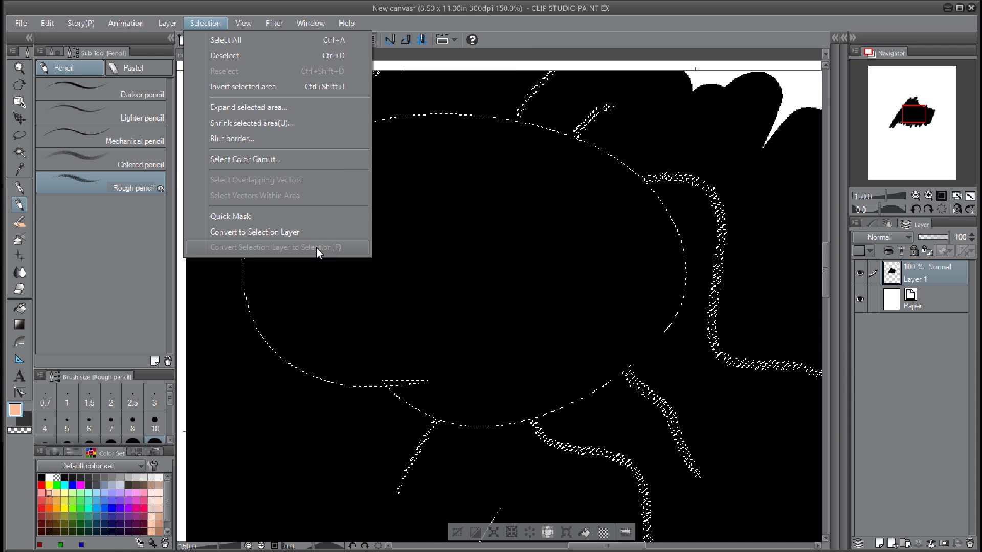
{"action": "key", "text": "Escape"}
{"action": "scroll", "coordinate": [303, 236], "scroll_direction": "down", "scroll_amount": 4}
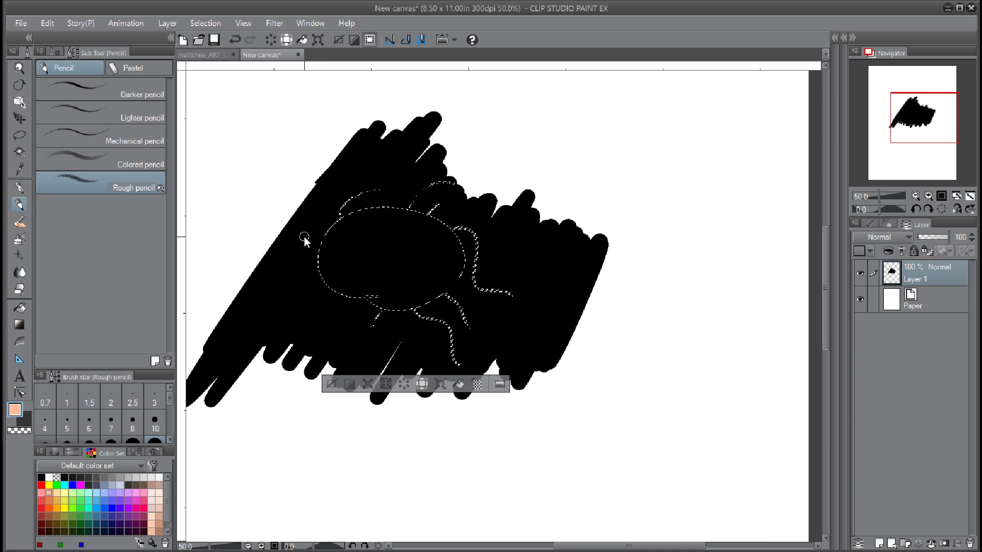
Step: Delete the bug-shaped area from Layer 1's black scribble and deselect
{"action": "key", "text": "Delete"}
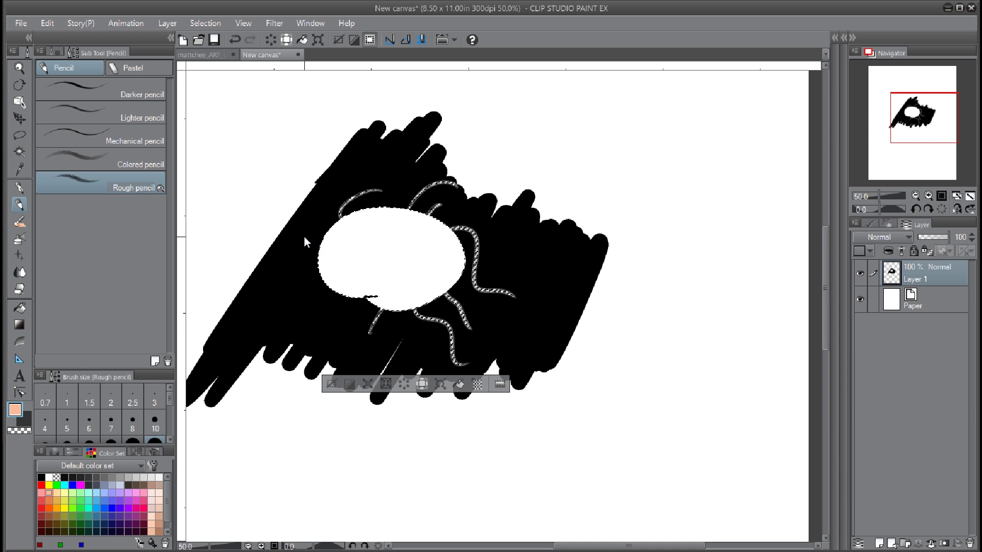
{"action": "key", "text": "ctrl+d"}
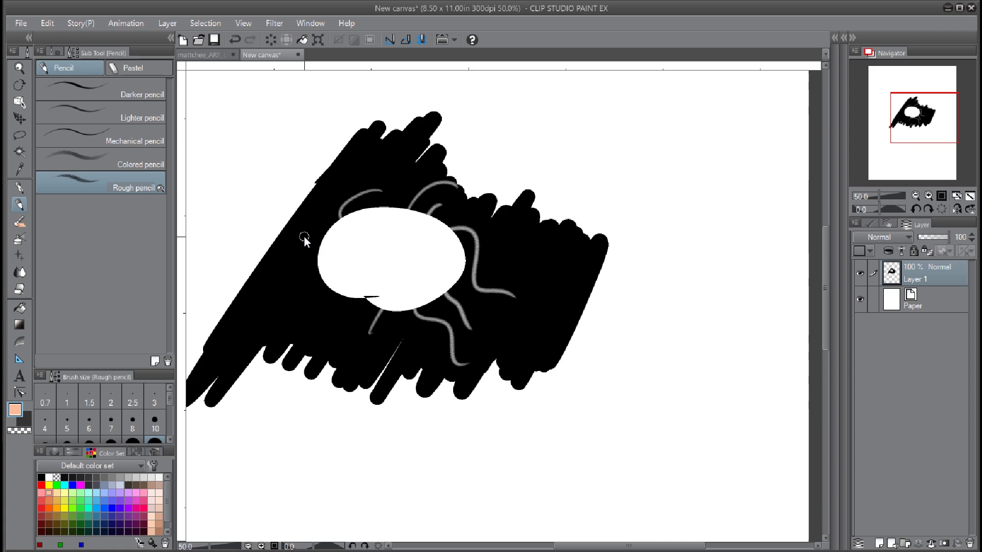